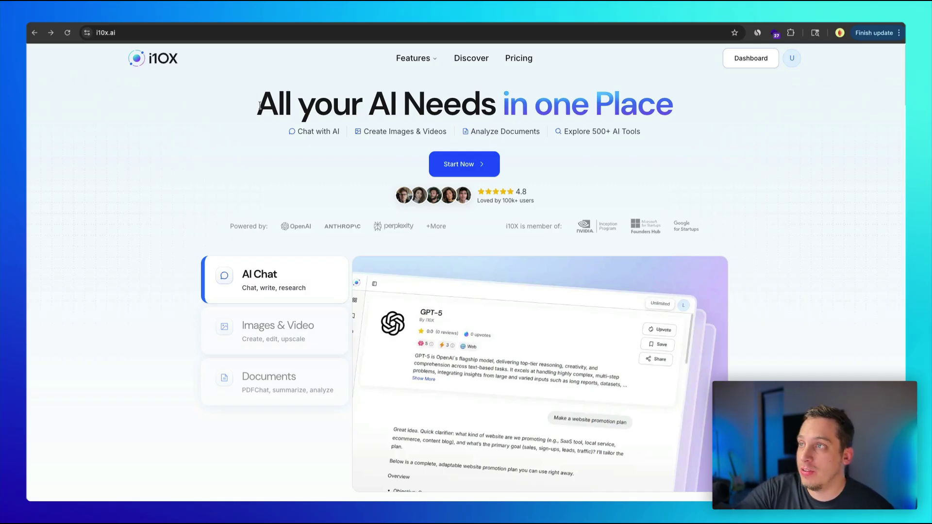
pyautogui.moveTo(256, 113); pyautogui.dragTo(471, 107)
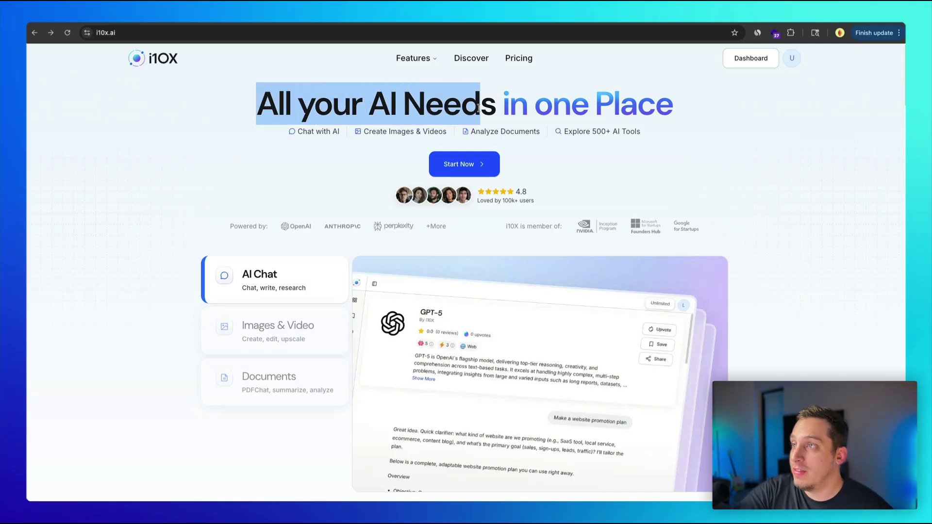
pyautogui.click(474, 107)
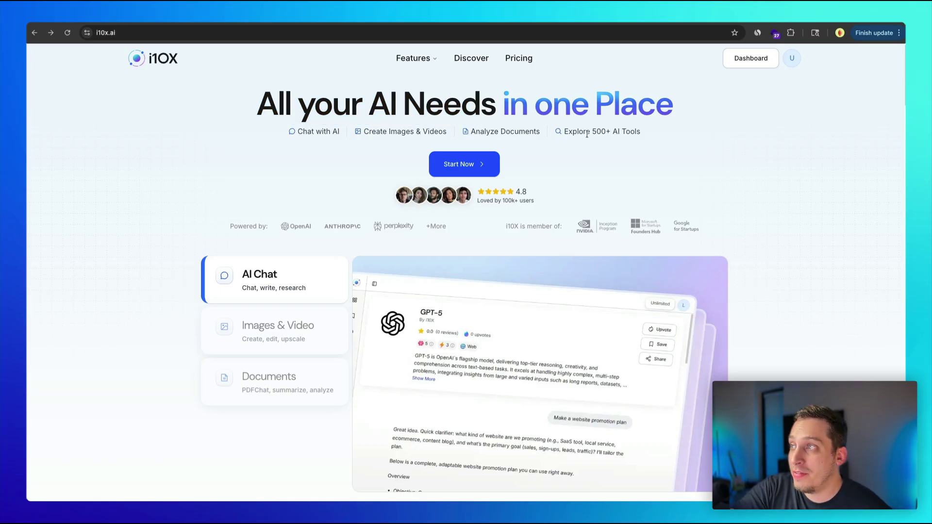
pyautogui.moveTo(593, 132); pyautogui.dragTo(640, 132)
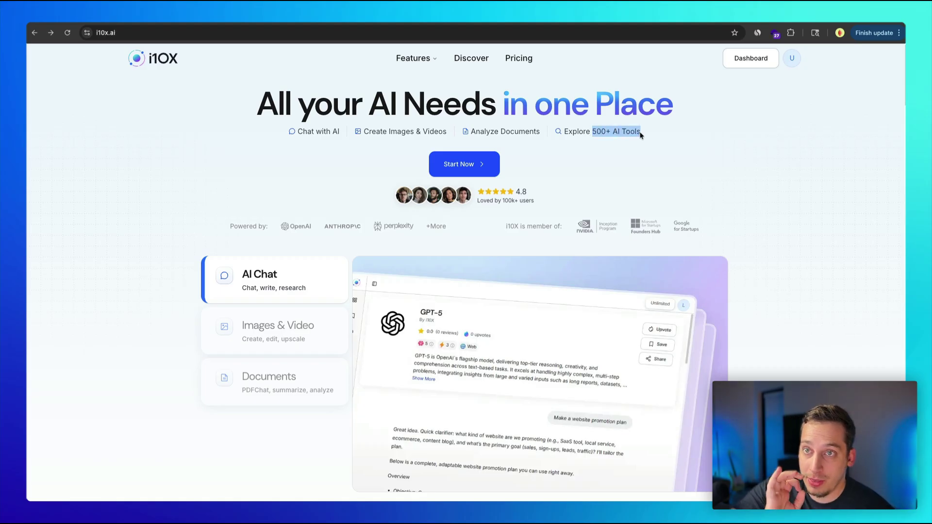
pyautogui.click(447, 111)
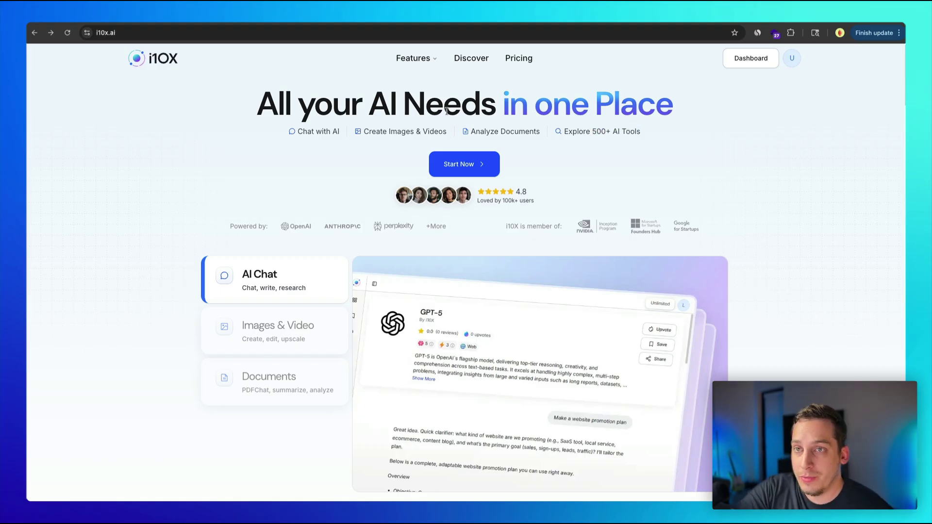
# Go to Discover and scroll through the public agent marketplace grid.
pyautogui.click(471, 59)
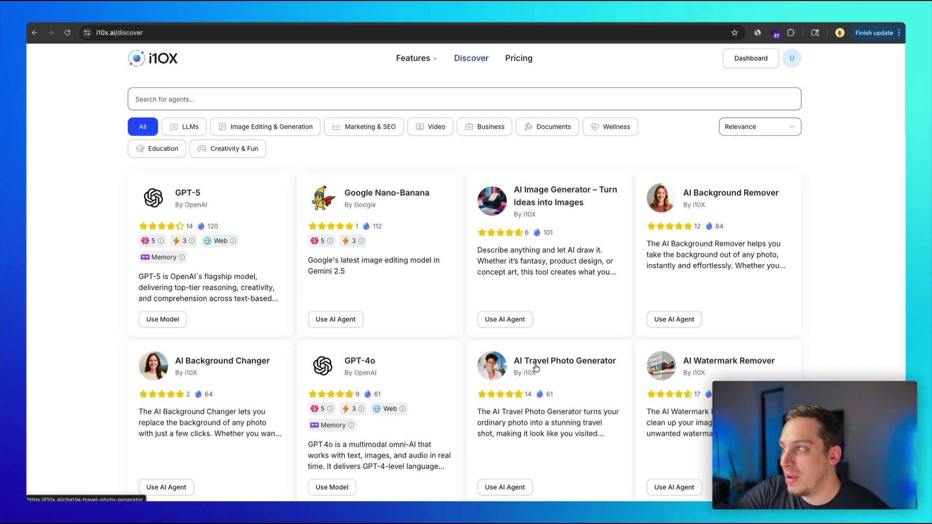
pyautogui.scroll(-20, 536, 368)
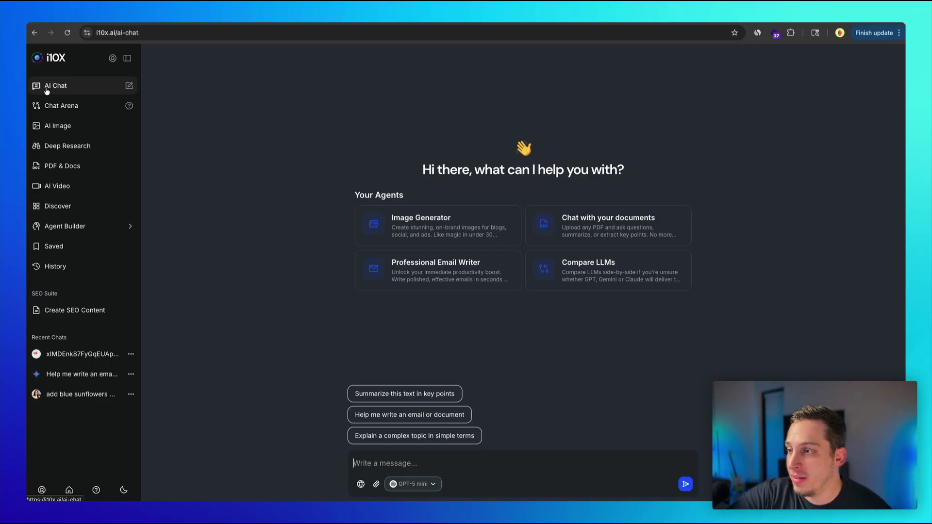
# Browse the chat model list, then switch to Chat Arena pairing GPT-5 with Gemini 2.5 Pro.
pyautogui.click(420, 485)
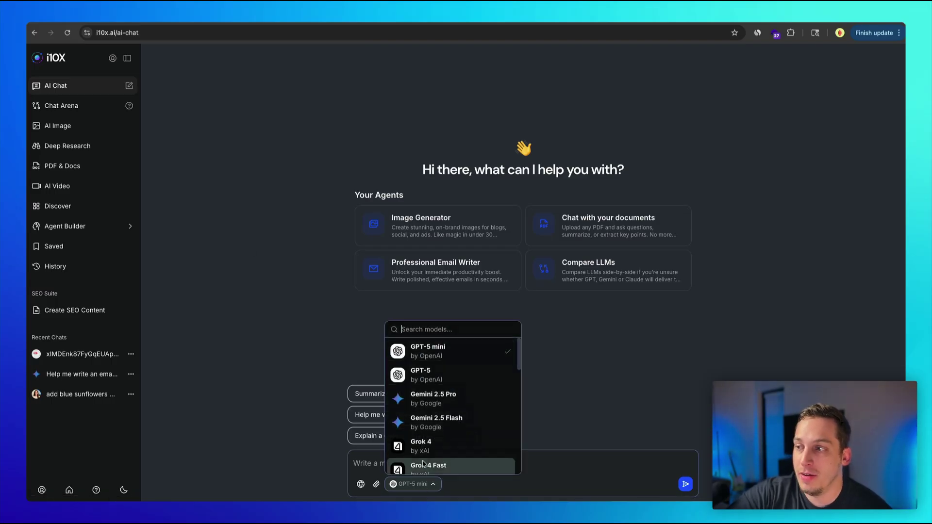
pyautogui.scroll(-5, 424, 455)
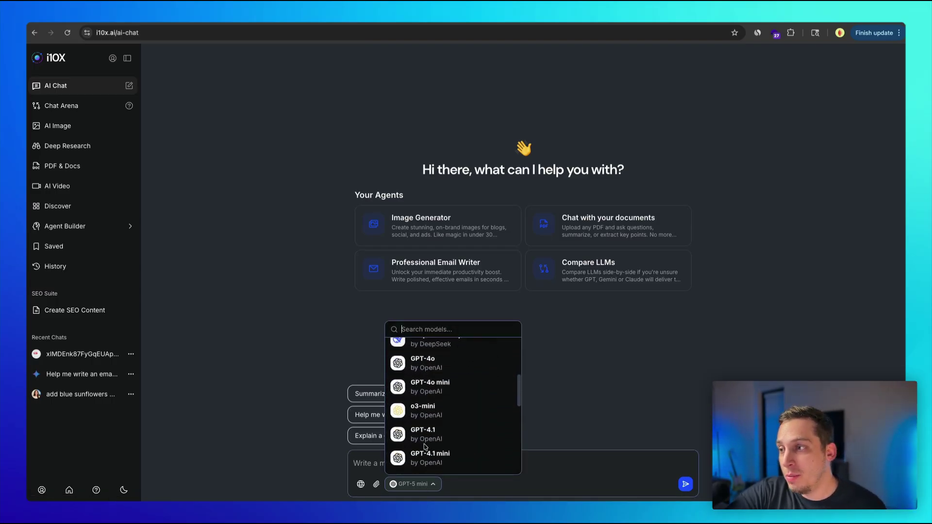
pyautogui.scroll(5, 424, 446)
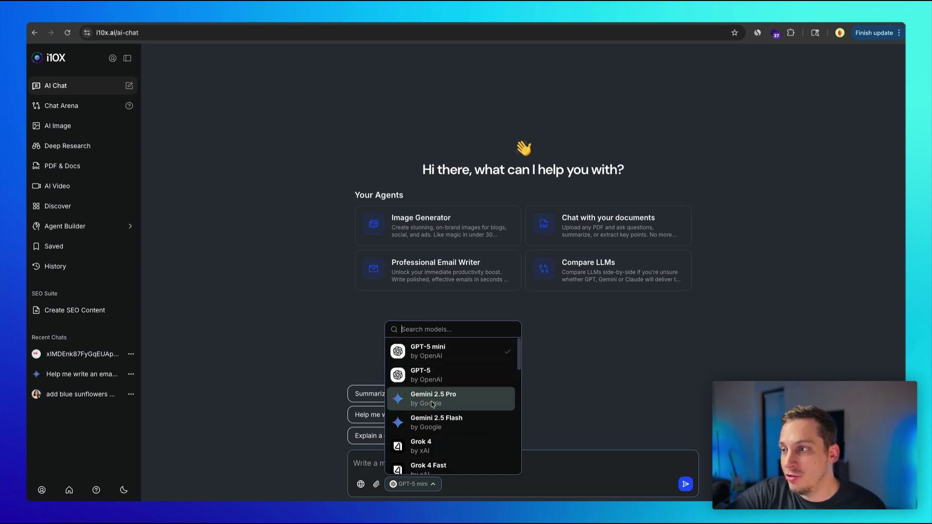
pyautogui.scroll(-5, 432, 405)
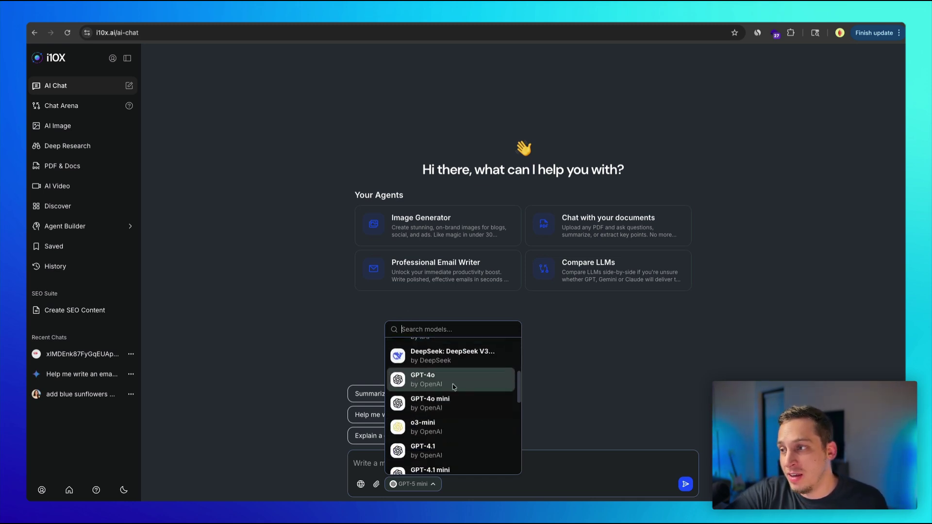
pyautogui.scroll(-5, 455, 394)
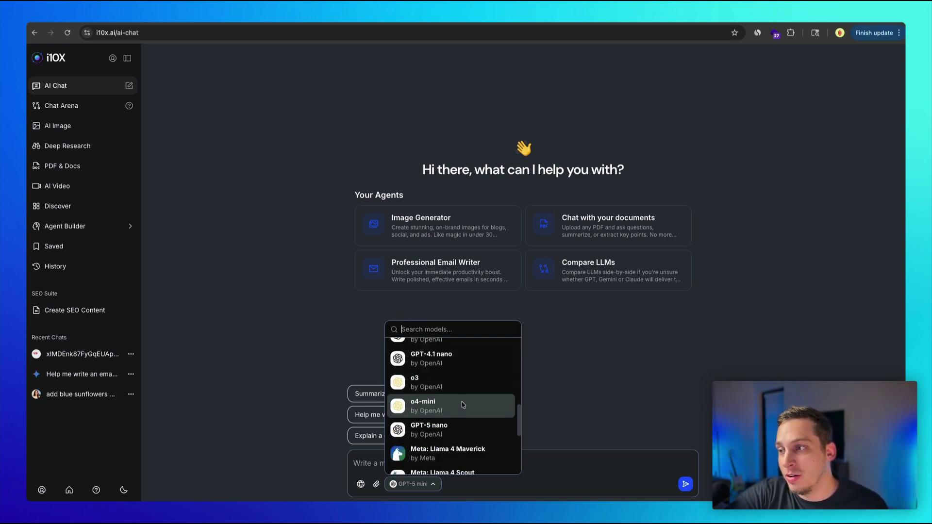
pyautogui.scroll(-2, 460, 409)
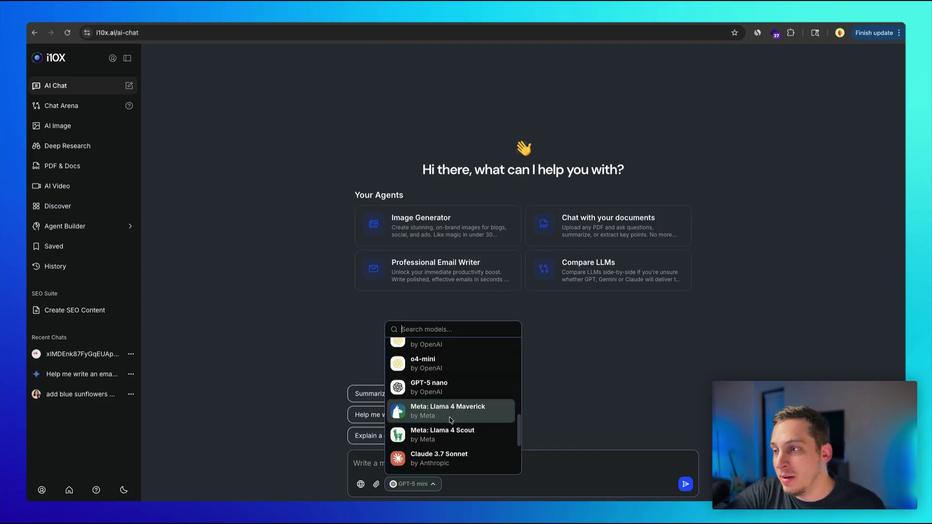
pyautogui.scroll(-2, 451, 420)
pyautogui.click(62, 105)
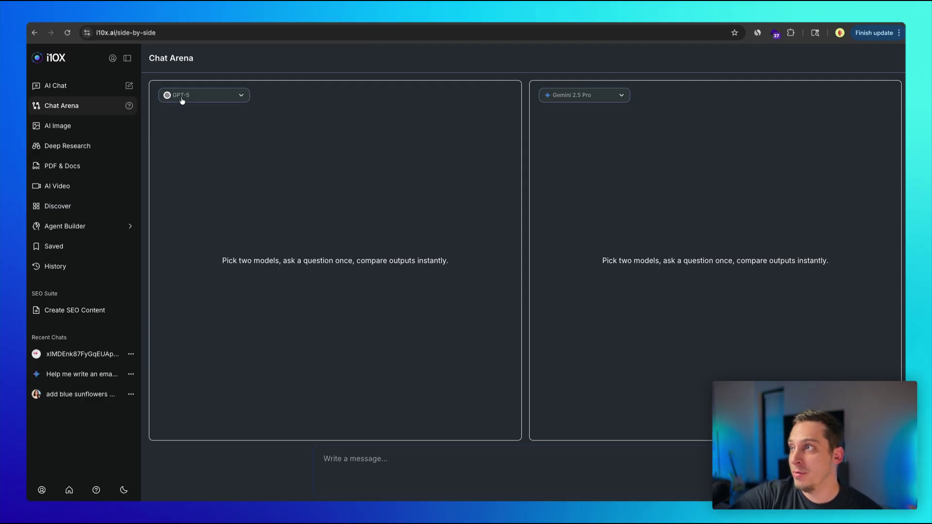
# Paste the collaboration email and send it to both GPT-5 and Gemini 2.5 Pro.
pyautogui.press('super+v')
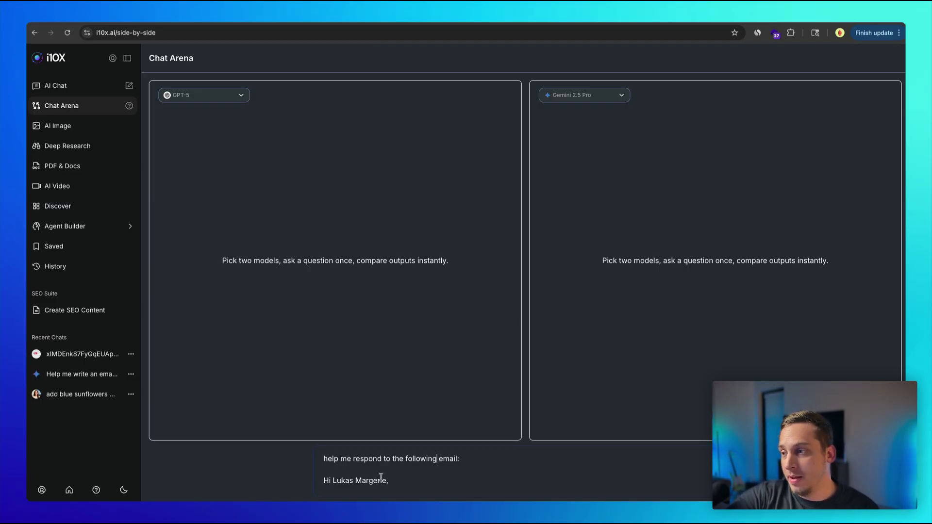
pyautogui.scroll(-3, 381, 477)
pyautogui.scroll(3, 381, 477)
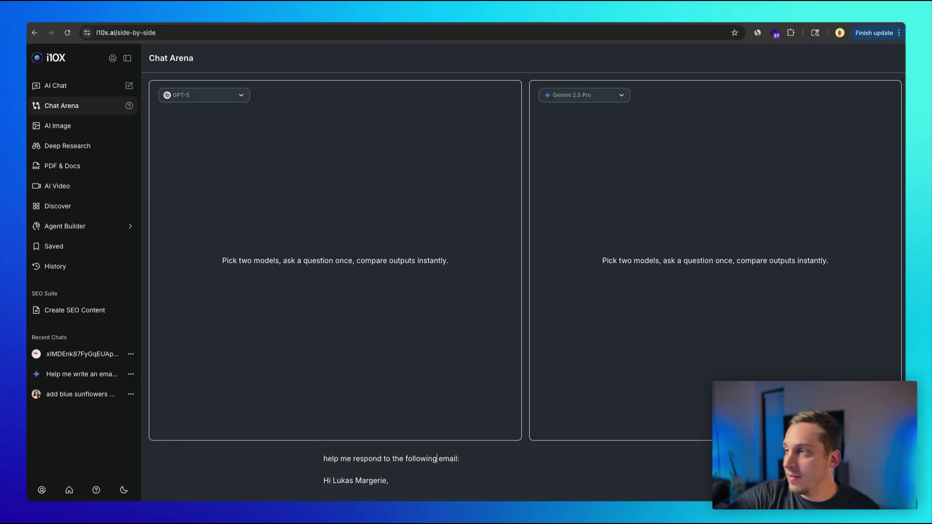
pyautogui.press('Return')
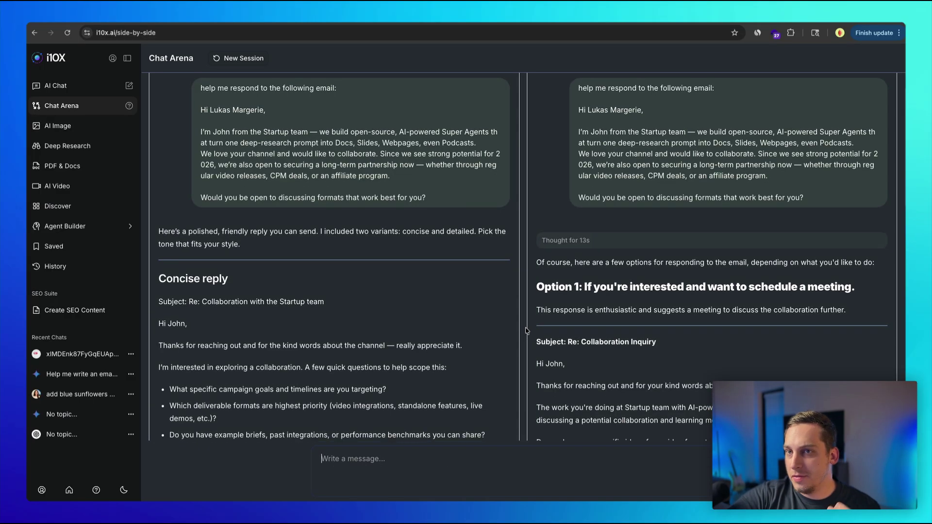
# Scroll through both models' side-by-side email replies to compare them.
pyautogui.scroll(-3, 526, 331)
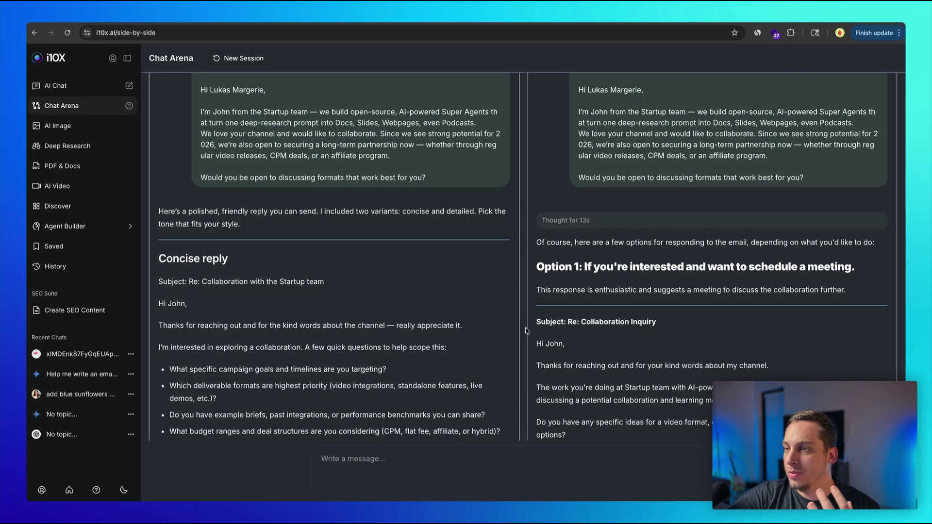
pyautogui.scroll(-2, 526, 330)
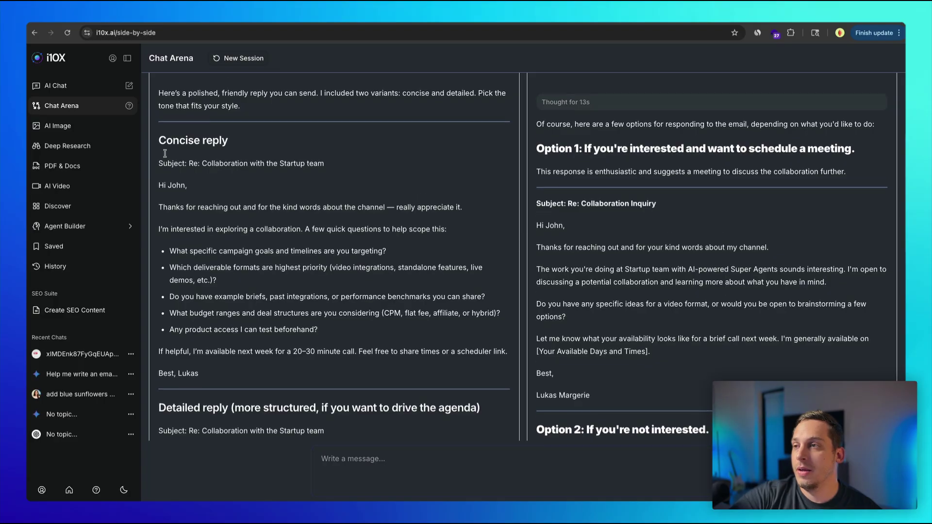
pyautogui.scroll(4, 164, 152)
pyautogui.scroll(-2, 166, 197)
pyautogui.scroll(-1, 163, 198)
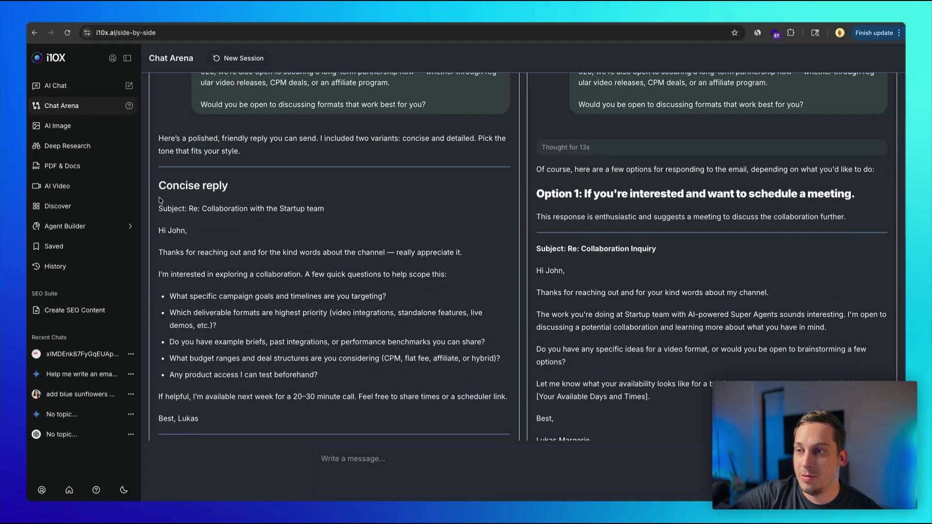
pyautogui.scroll(-4, 241, 236)
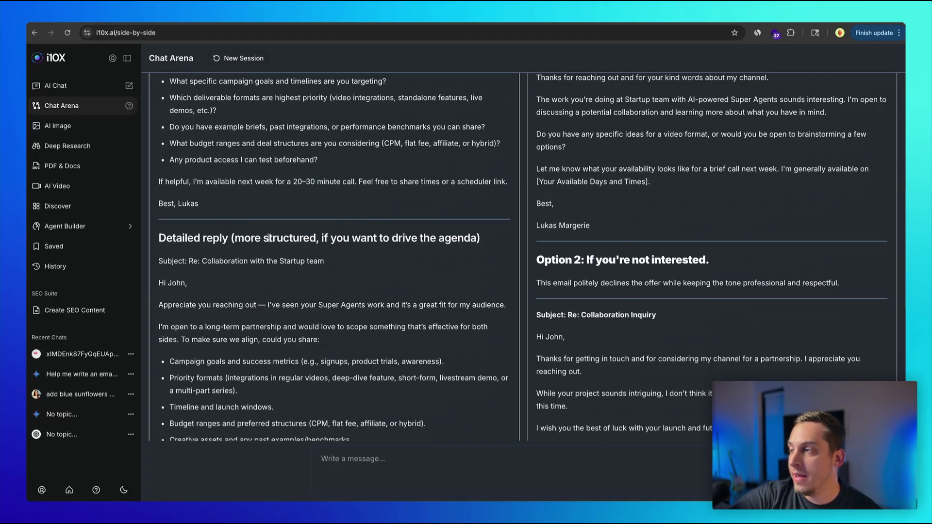
pyautogui.scroll(6, 273, 238)
pyautogui.scroll(1, 610, 120)
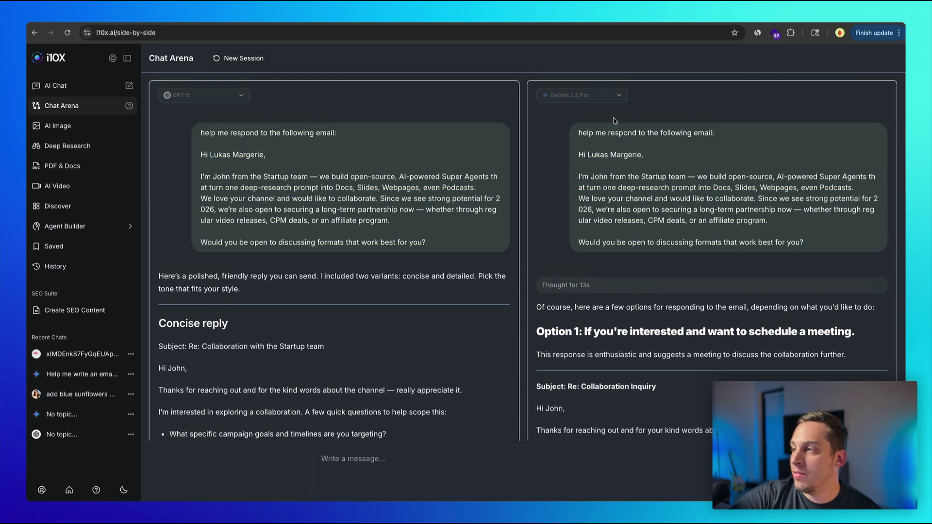
pyautogui.scroll(-2, 584, 260)
pyautogui.scroll(-4, 543, 221)
pyautogui.scroll(3, 598, 190)
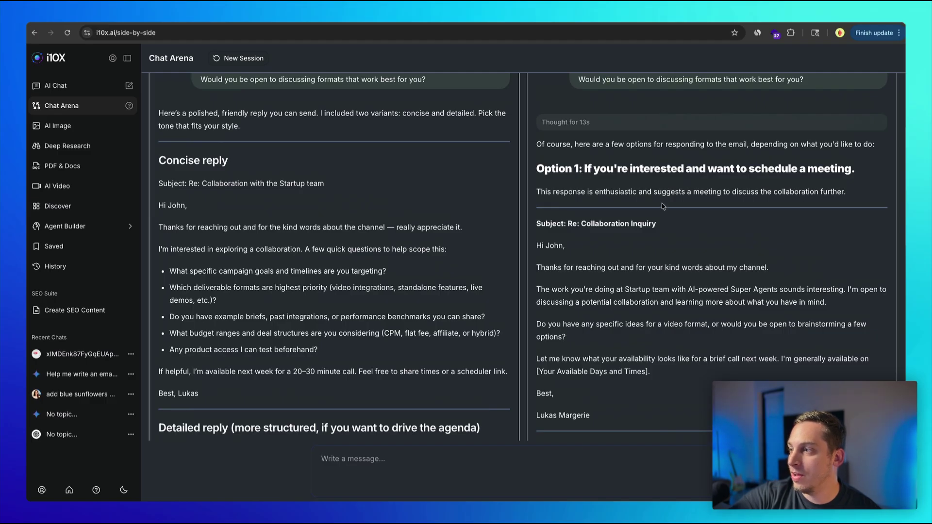
pyautogui.scroll(-4, 662, 208)
pyautogui.scroll(-6, 744, 239)
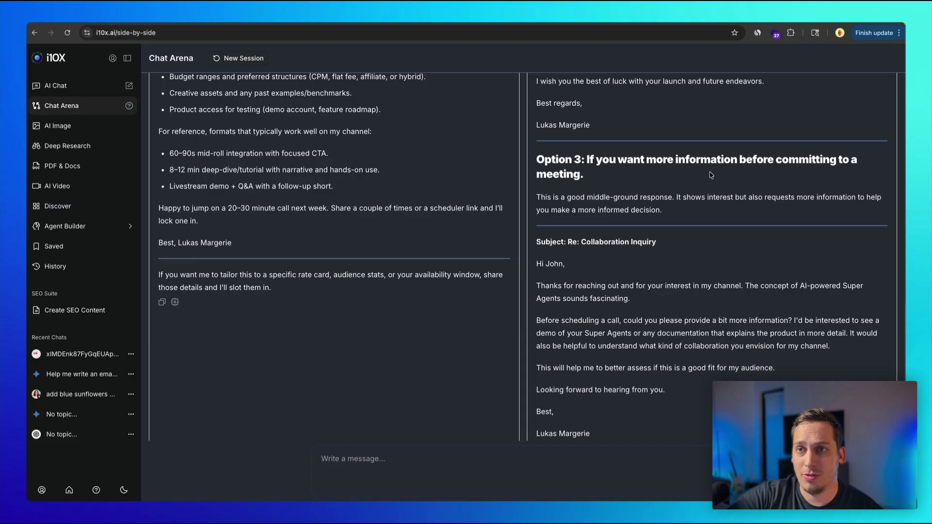
pyautogui.scroll(15, 710, 175)
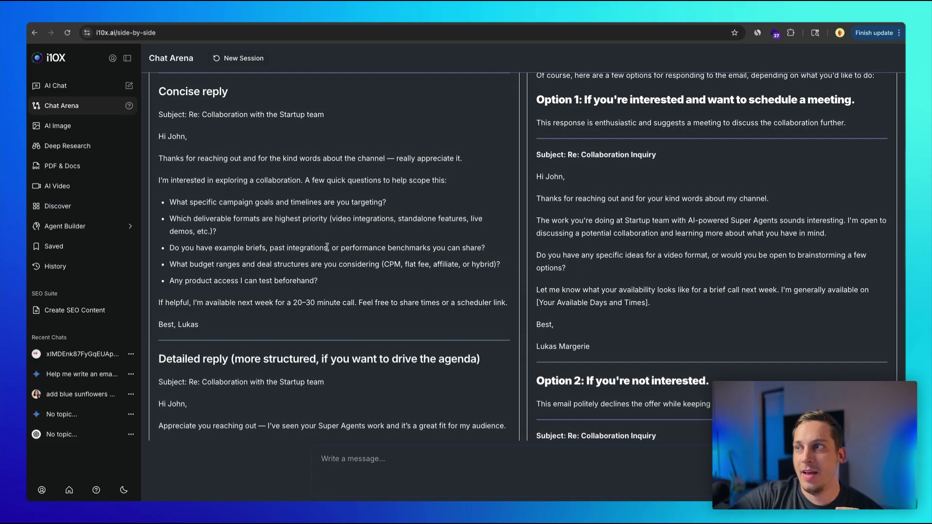
# Highlight the em dash in the concise reply and the Option 1 reply text.
pyautogui.moveTo(387, 159); pyautogui.dragTo(395, 161)
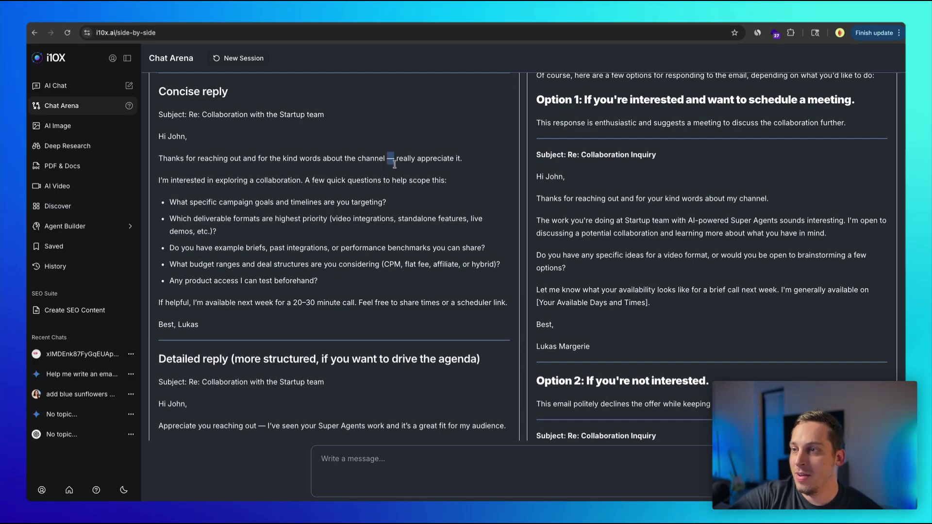
pyautogui.scroll(-2, 309, 347)
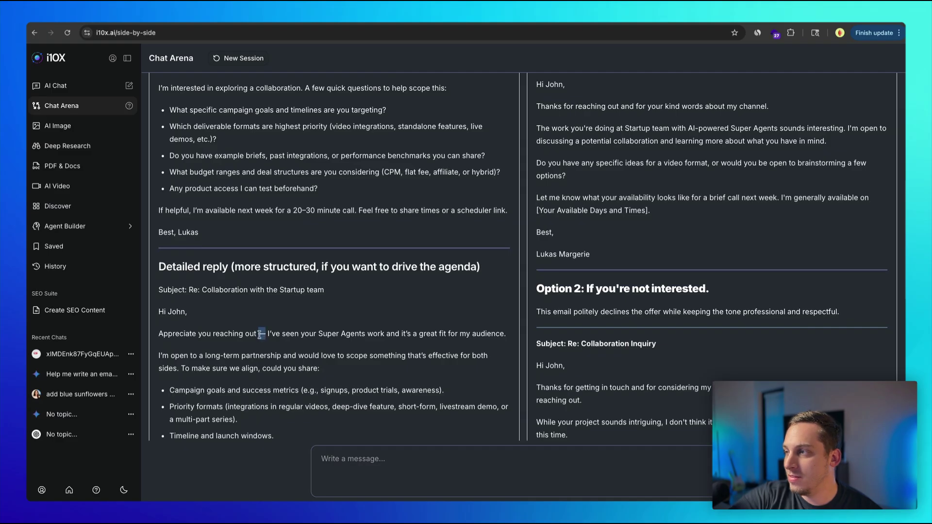
pyautogui.scroll(2, 437, 326)
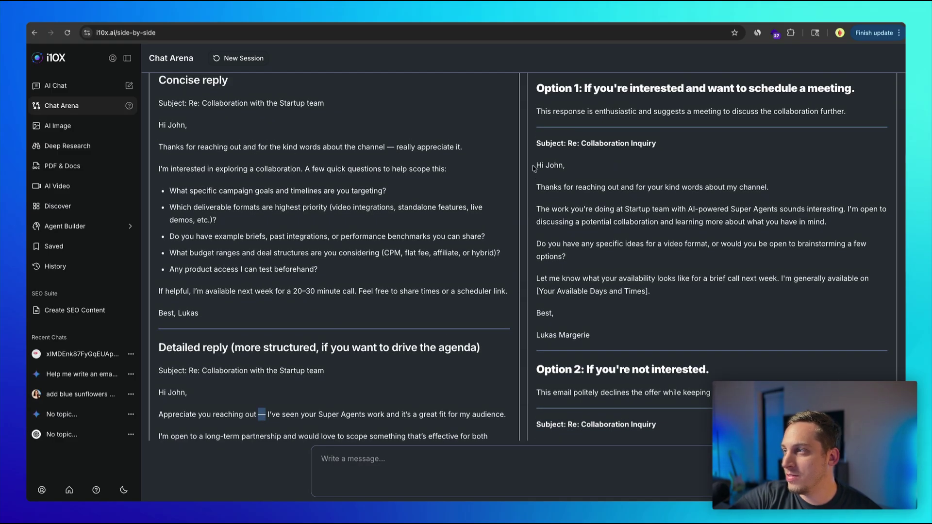
pyautogui.moveTo(535, 168); pyautogui.dragTo(650, 291)
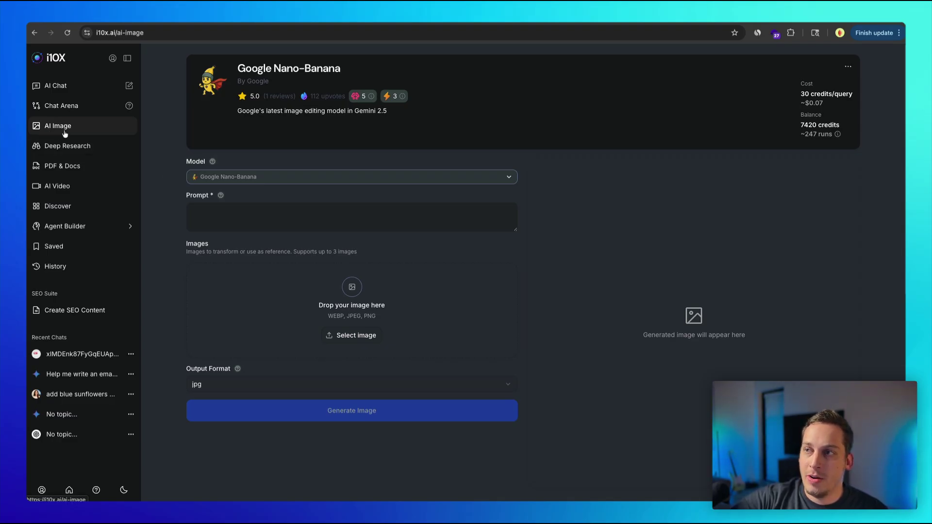
# Browse the available image models in the AI Image Model dropdown.
pyautogui.click(208, 179)
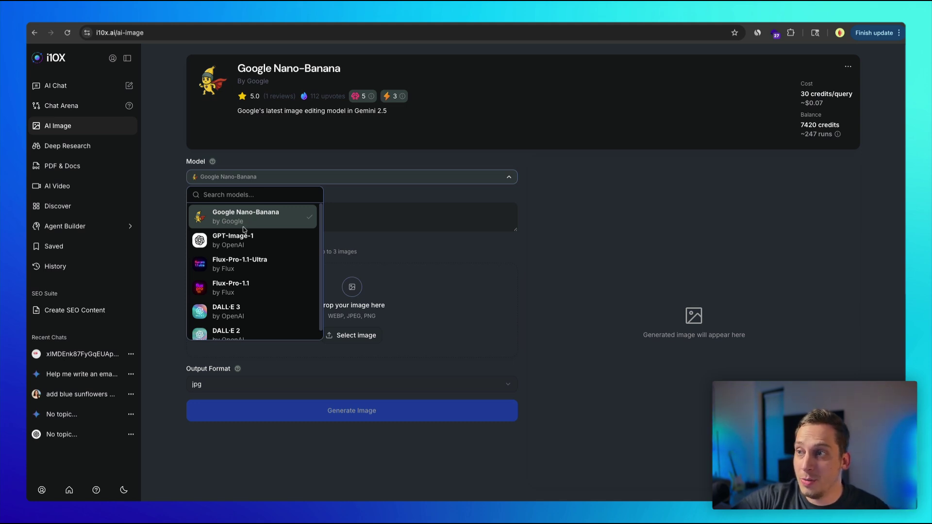
pyautogui.scroll(-1, 280, 284)
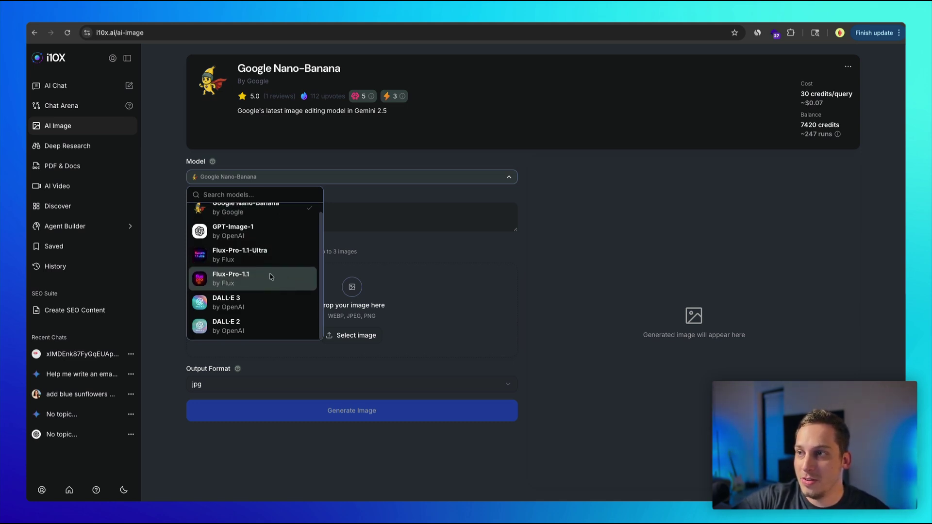
pyautogui.scroll(1, 268, 273)
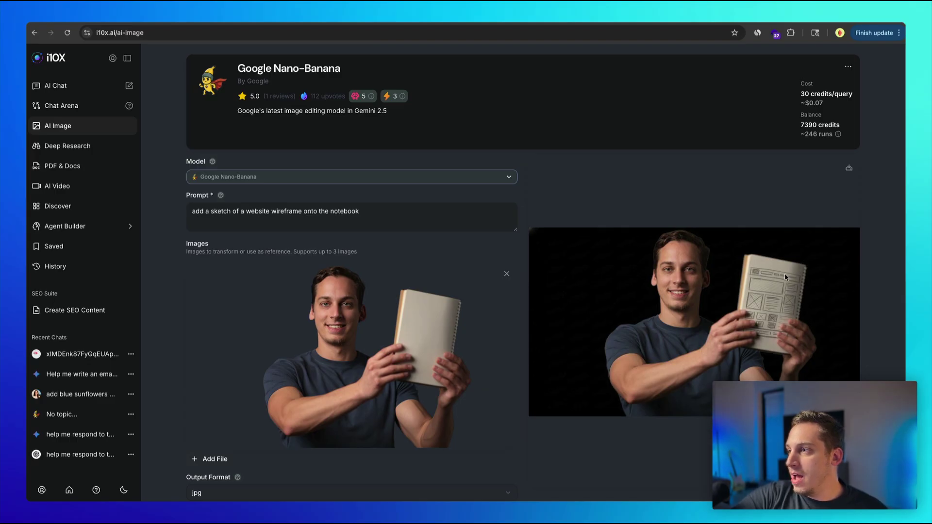
pyautogui.scroll(5, 784, 273)
pyautogui.hscroll(3, 775, 295)
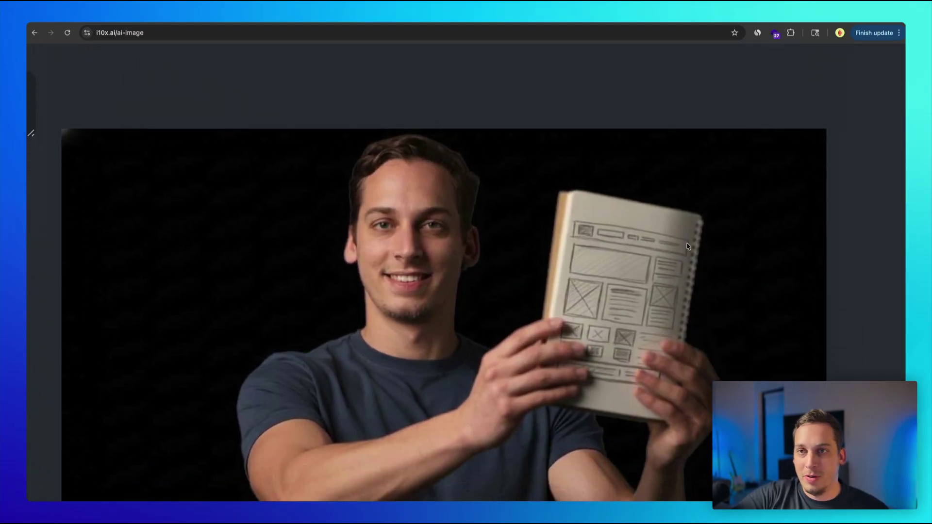
pyautogui.scroll(-4, 587, 326)
pyautogui.scroll(-3, 588, 326)
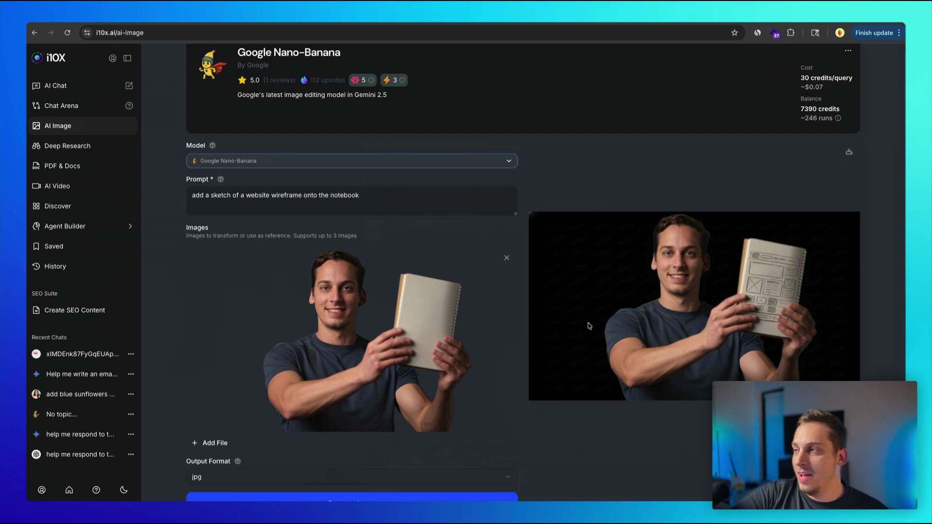
pyautogui.scroll(1, 589, 326)
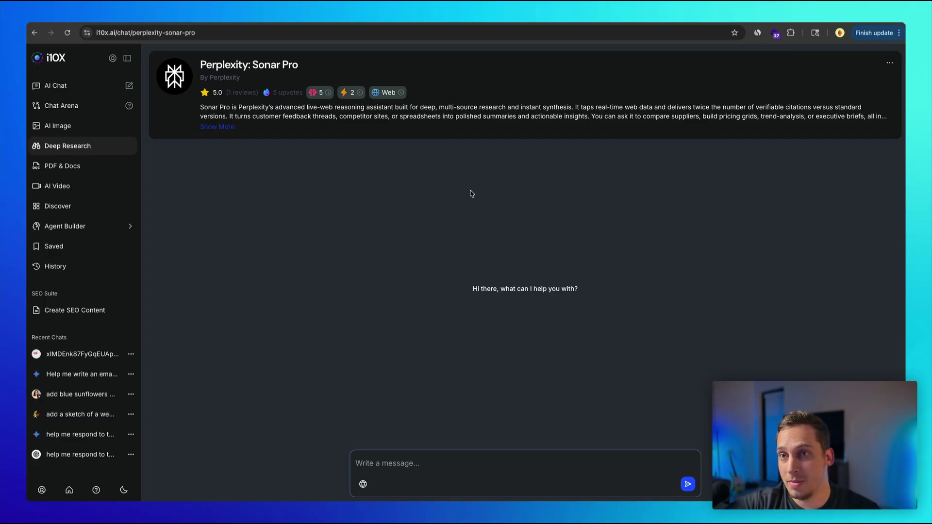
# Paste the three-paragraph competitor pricing research prompt into the Sonar Pro message box.
pyautogui.write('i run a business that allows users to build react landing pages with a no-code interface. I am trying to come up with a pricing model for freelancers and for agencies.  research on 3 direct competitors and 3 indirect competitors on how they set up their pricing model.  based on the research, suggest a pricing model for our business.')
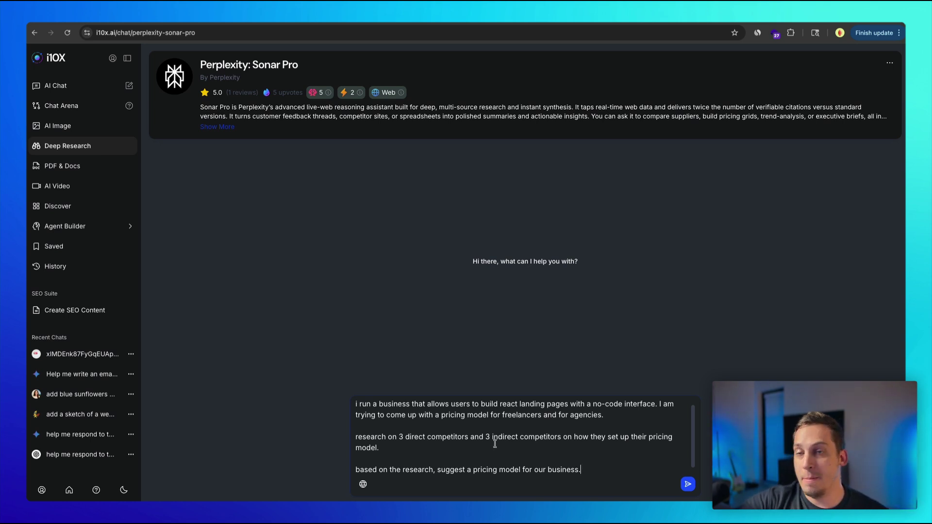
# Send the pricing research request and scroll through Sonar Pro's competitor pricing tables.
pyautogui.click(687, 483)
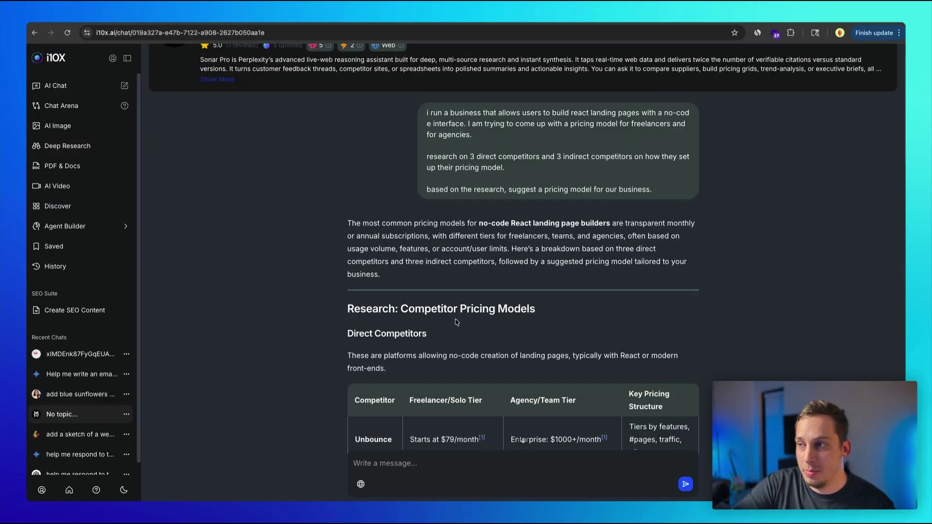
pyautogui.scroll(-3, 457, 322)
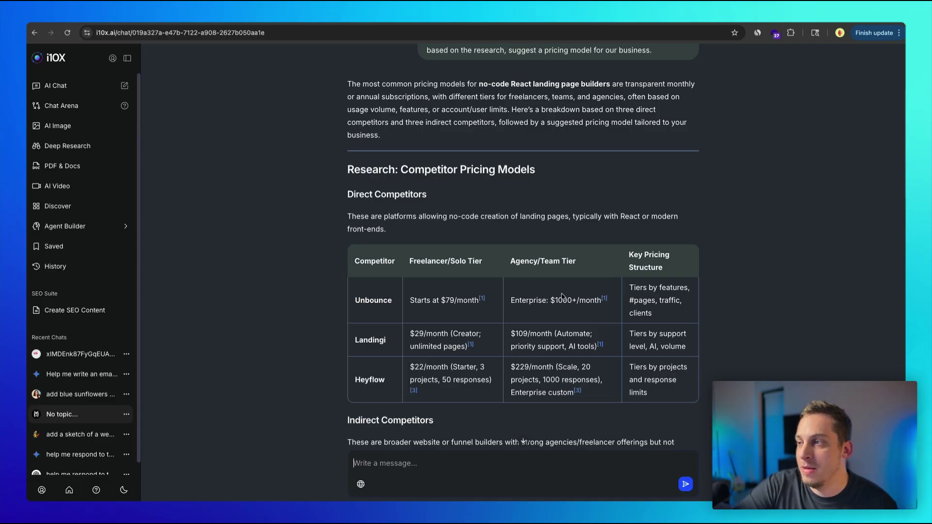
pyautogui.scroll(-5, 524, 364)
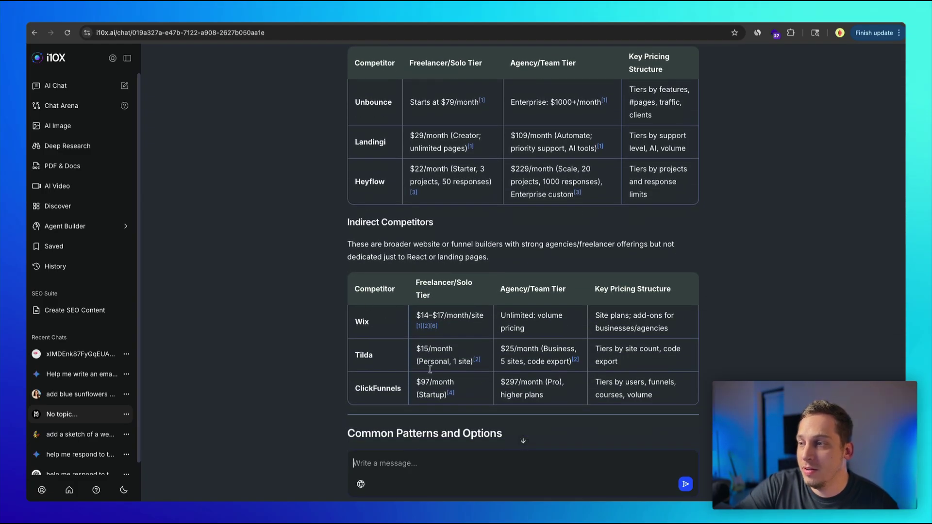
pyautogui.scroll(-5, 393, 389)
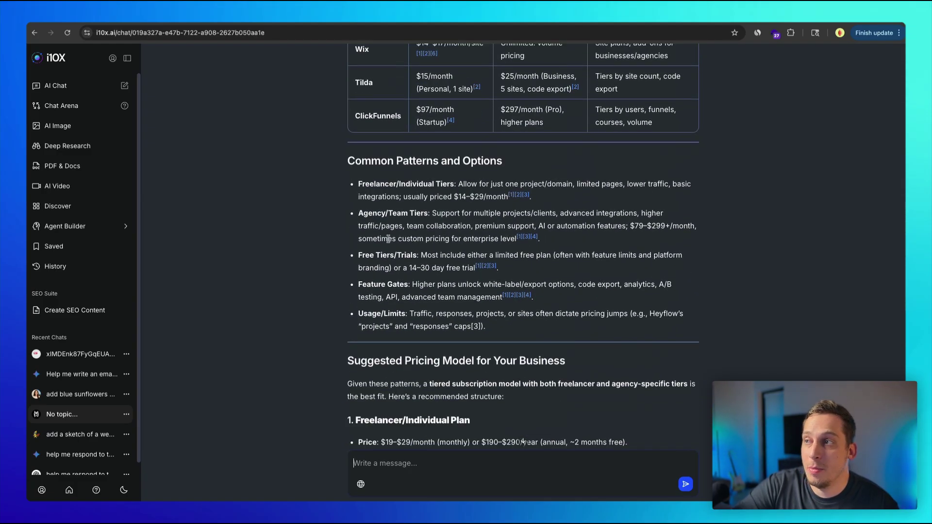
pyautogui.scroll(-2, 504, 167)
pyautogui.scroll(-1, 405, 280)
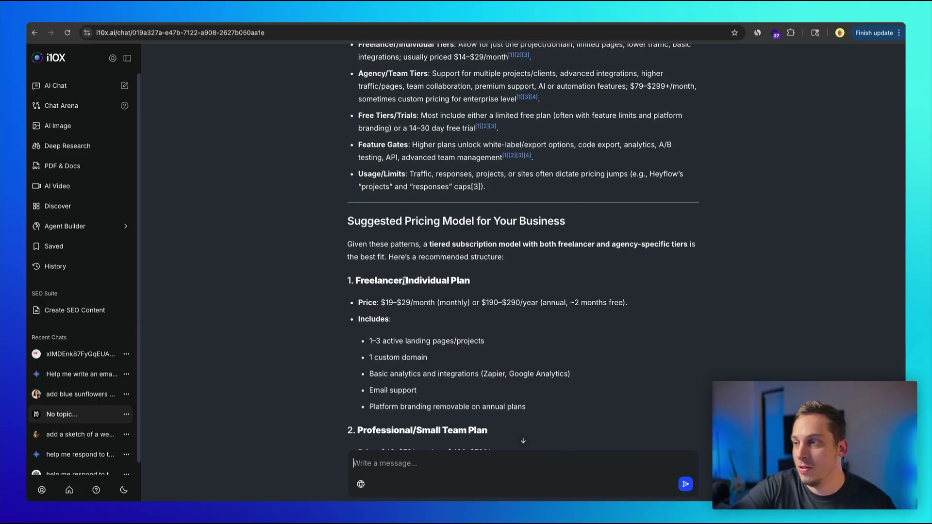
pyautogui.scroll(-1, 405, 280)
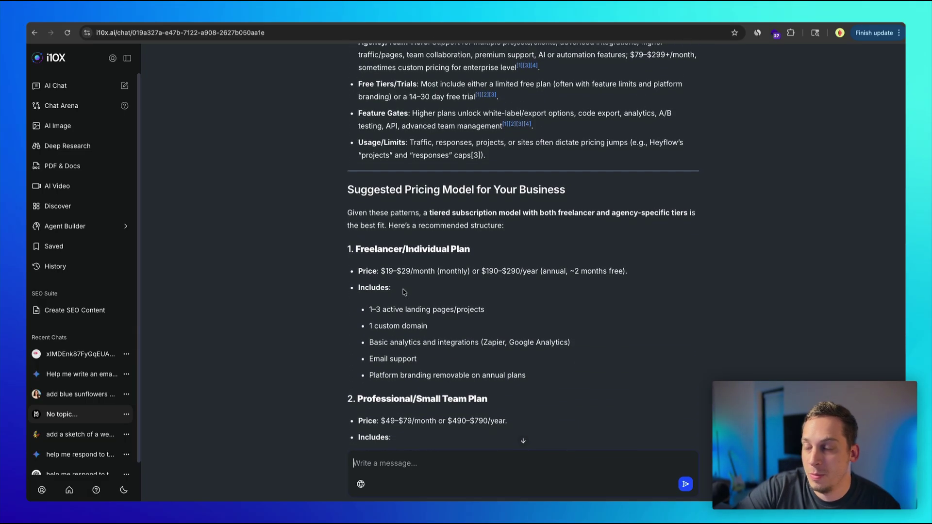
pyautogui.scroll(-1, 403, 291)
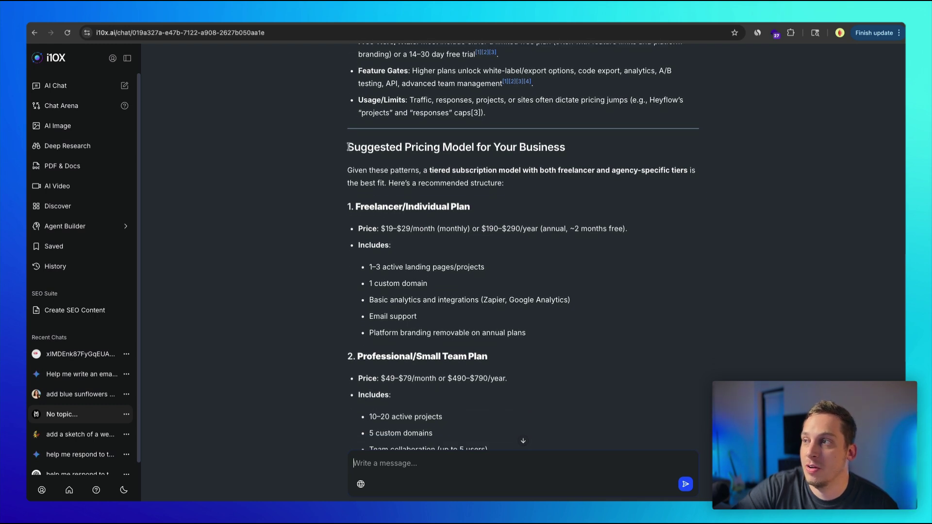
# Highlight the Freelancer plan's $19–$29/month and team plan's $49–$79/month suggested prices.
pyautogui.moveTo(347, 148); pyautogui.dragTo(445, 148)
pyautogui.click(389, 213)
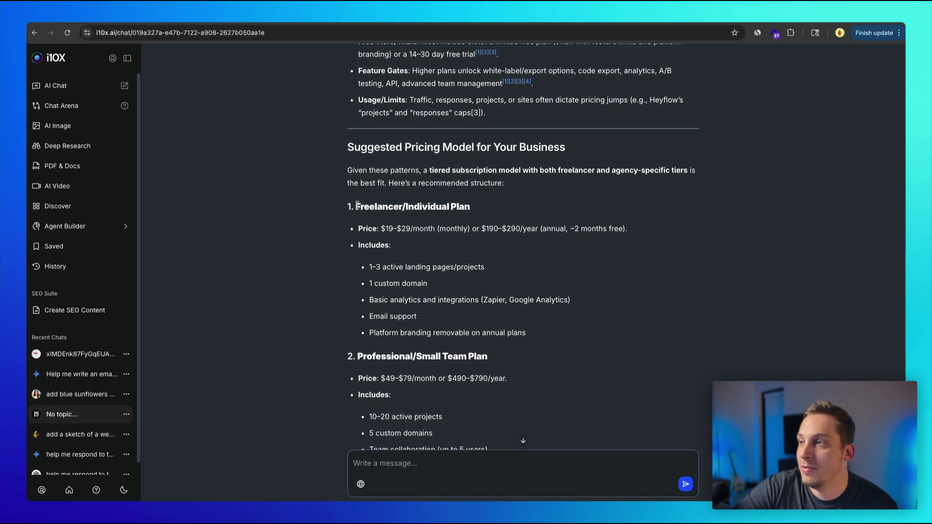
pyautogui.moveTo(357, 206); pyautogui.dragTo(442, 207)
pyautogui.moveTo(381, 229); pyautogui.dragTo(547, 228)
pyautogui.scroll(-2, 435, 316)
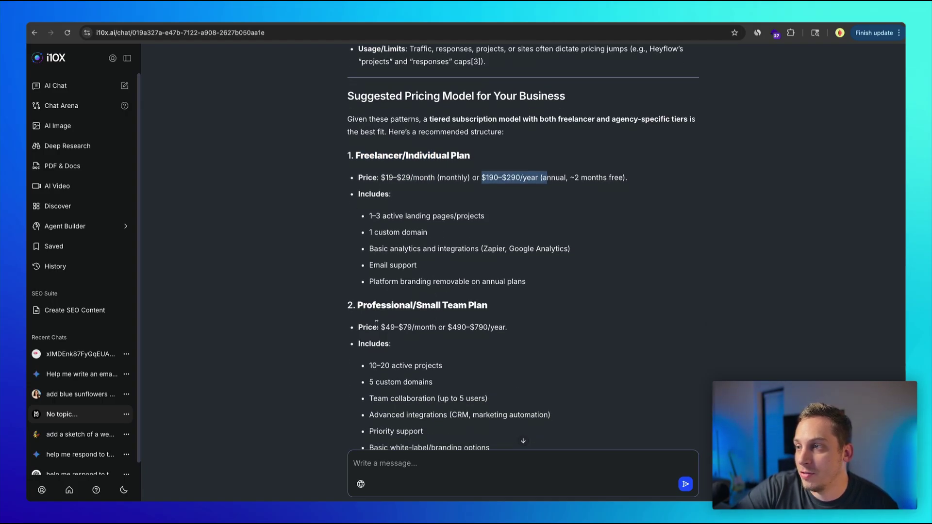
pyautogui.moveTo(381, 327); pyautogui.dragTo(437, 327)
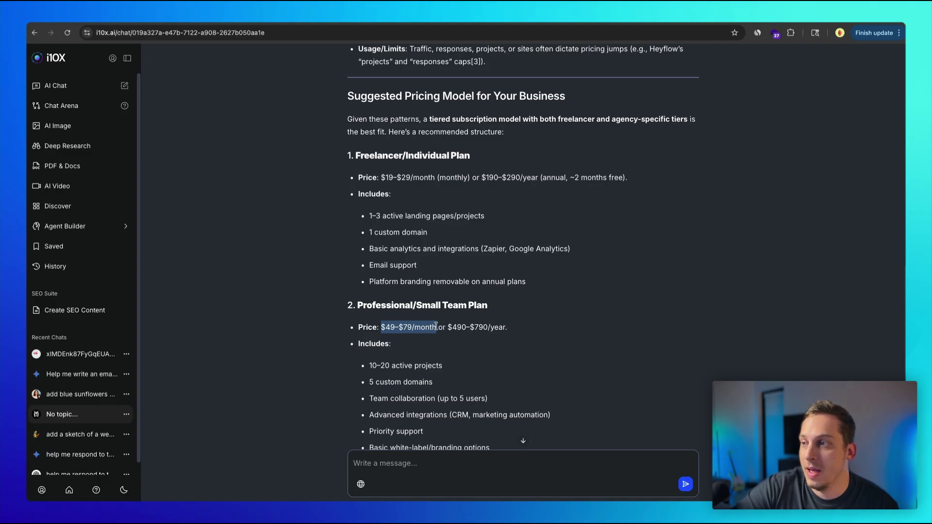
pyautogui.scroll(-4, 436, 326)
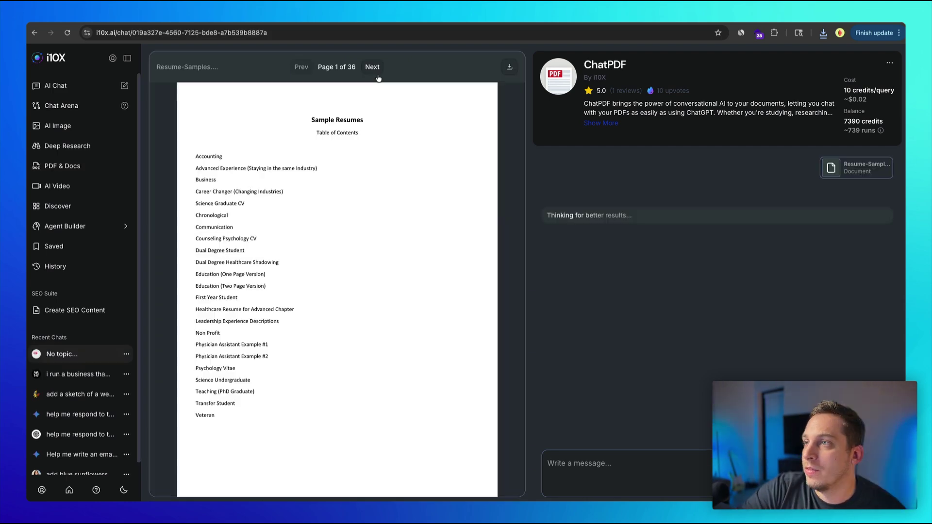
# Upload the resume samples PDF to ChatPDF and page forward through the sample resumes.
pyautogui.click(372, 67)
pyautogui.click(373, 67)
pyautogui.click(372, 67)
pyautogui.click(373, 67)
pyautogui.click(372, 67)
pyautogui.click(372, 67)
pyautogui.click(373, 67)
pyautogui.click(374, 68)
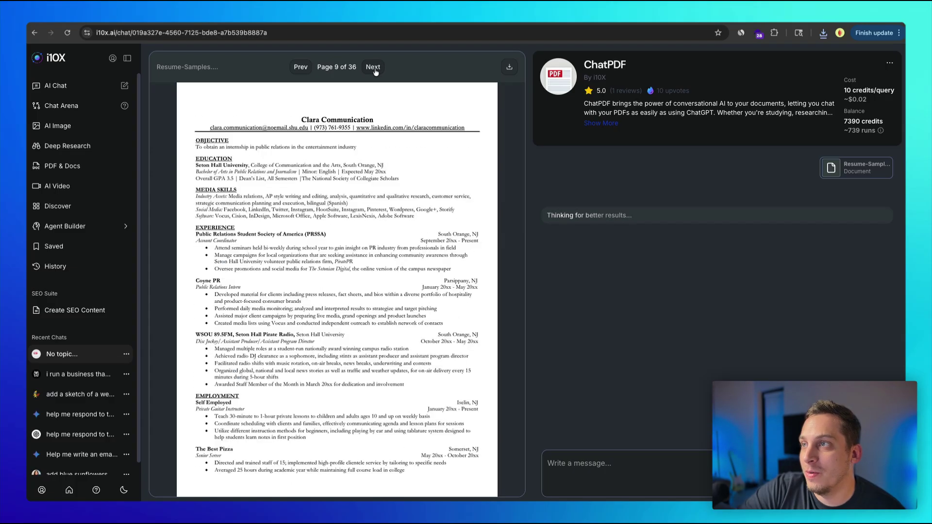
pyautogui.click(374, 67)
pyautogui.click(373, 68)
pyautogui.click(374, 67)
pyautogui.click(374, 67)
pyautogui.click(375, 68)
pyautogui.click(375, 67)
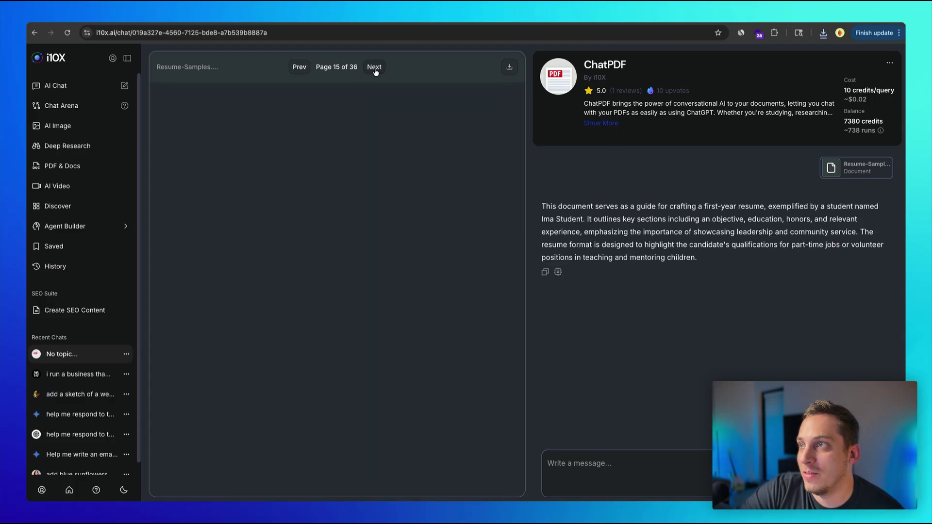
pyautogui.click(375, 67)
pyautogui.click(375, 67)
pyautogui.click(374, 68)
pyautogui.click(374, 67)
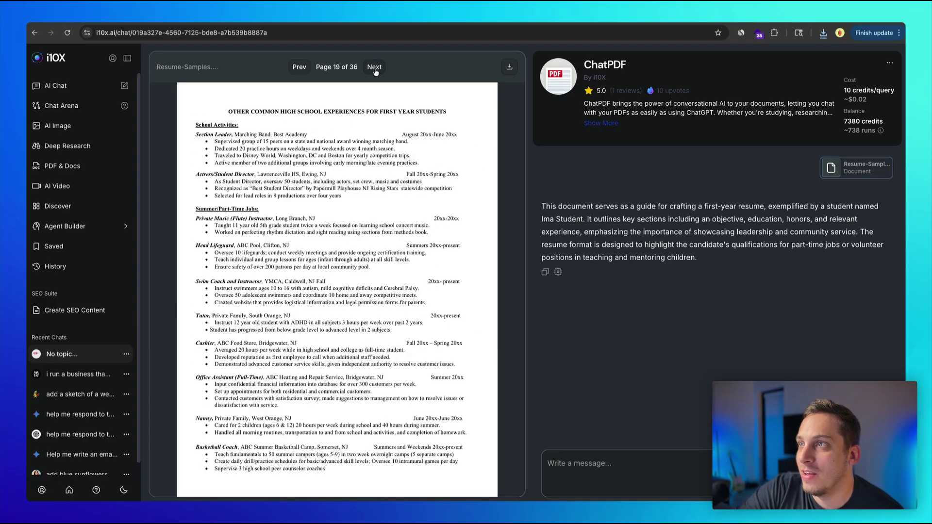
# Return to the first-year sample resume, then advance and settle on page 24 of 36.
pyautogui.click(304, 73)
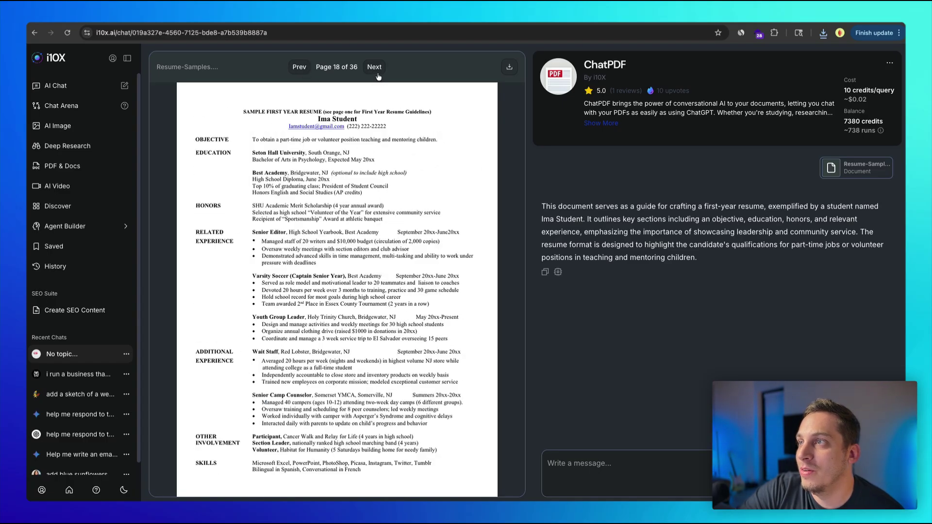
pyautogui.click(378, 73)
pyautogui.click(377, 73)
pyautogui.click(377, 73)
pyautogui.click(377, 72)
pyautogui.click(377, 72)
pyautogui.click(377, 72)
pyautogui.click(377, 73)
pyautogui.click(302, 72)
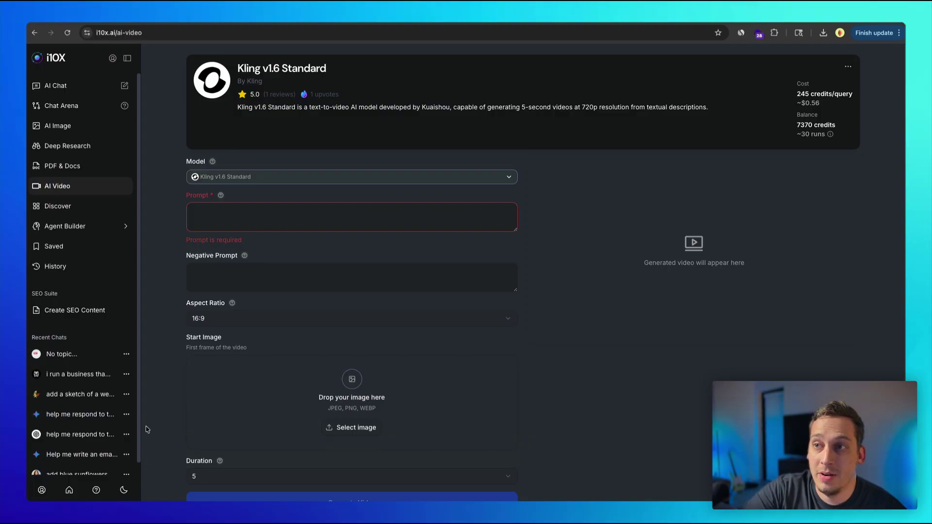
# Set the video model to Google Veo 2 after briefly picking Kling v2.0.
pyautogui.click(197, 177)
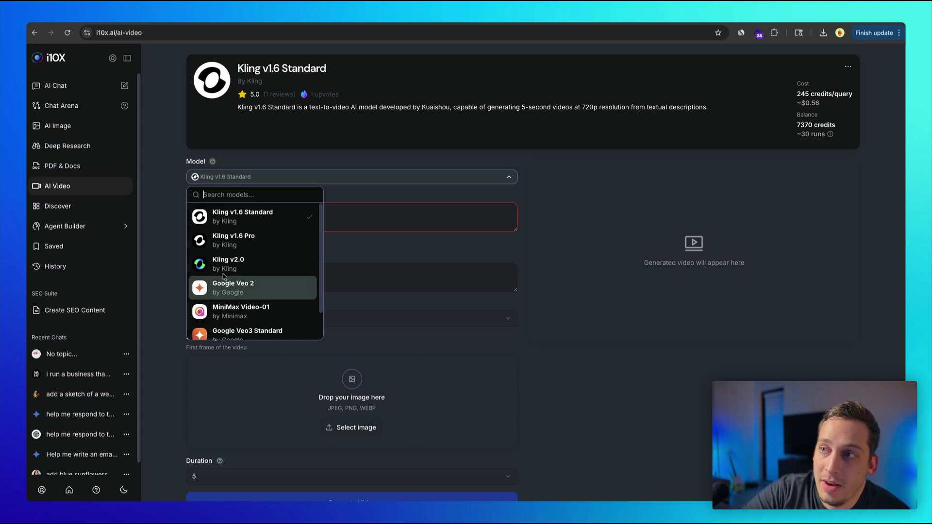
pyautogui.click(232, 258)
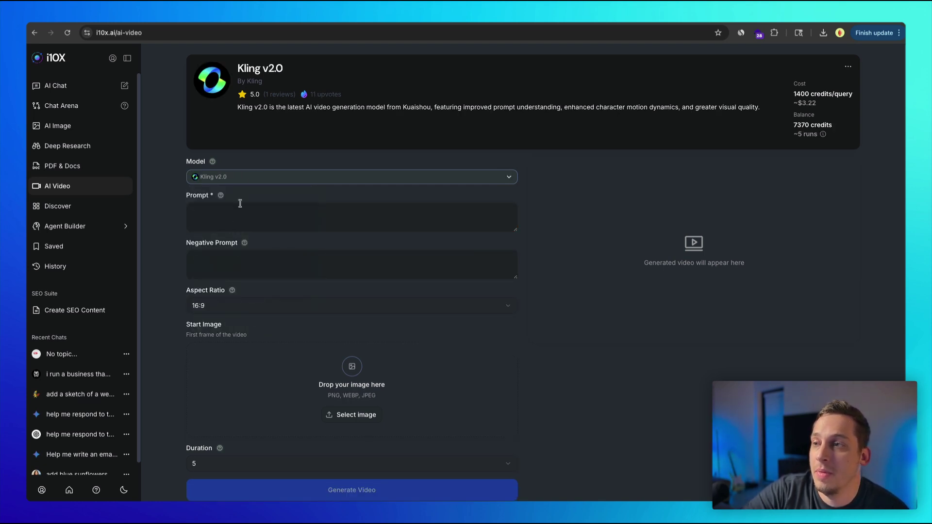
pyautogui.click(251, 178)
pyautogui.click(229, 294)
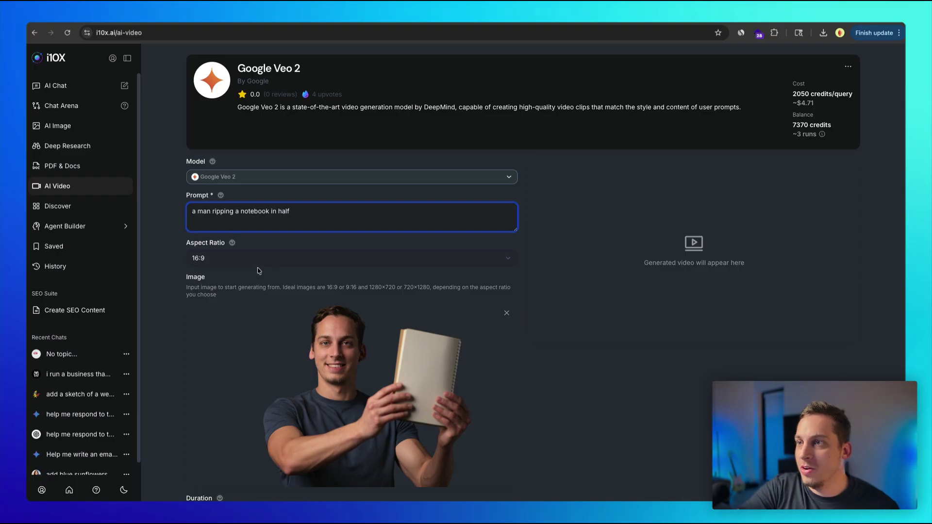
# Generate the 5-second Veo 2 notebook-ripping clip, then change the aspect ratio to 9:16.
pyautogui.scroll(-1, 259, 279)
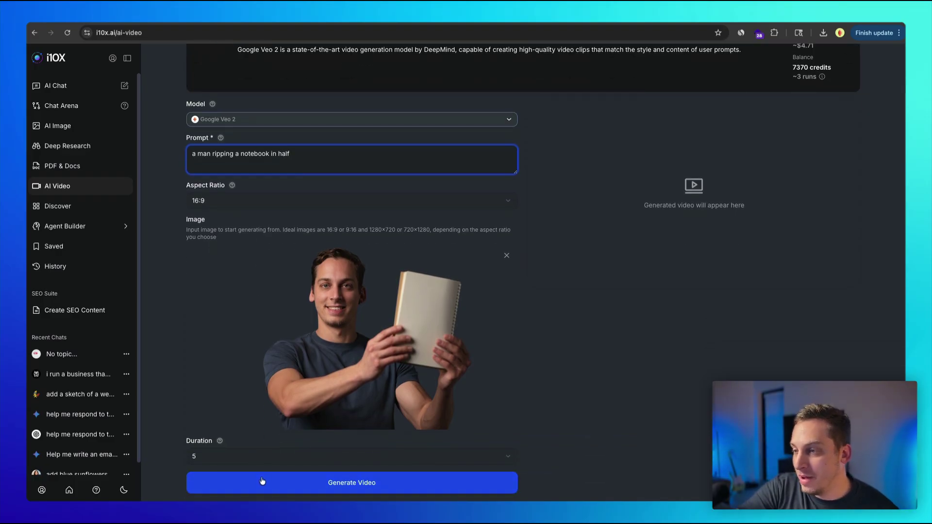
pyautogui.click(340, 483)
pyautogui.scroll(1, 338, 315)
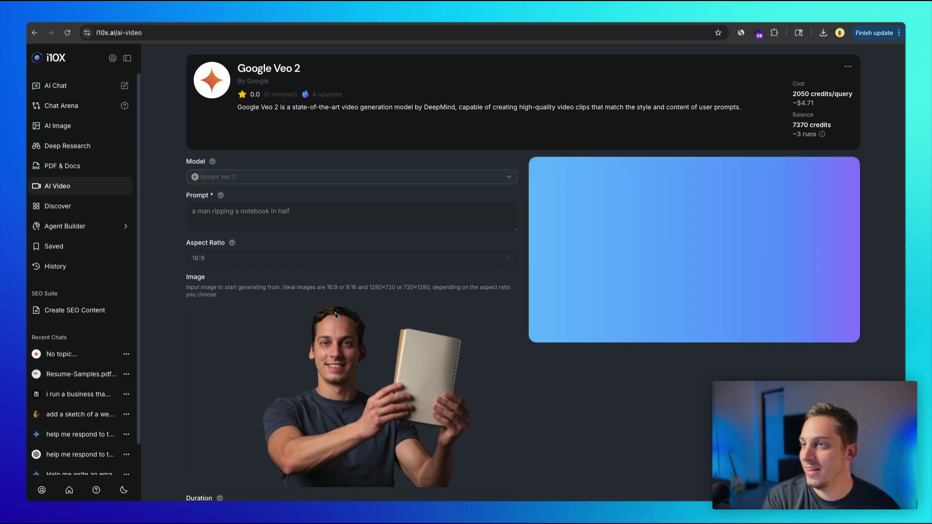
pyautogui.click(540, 321)
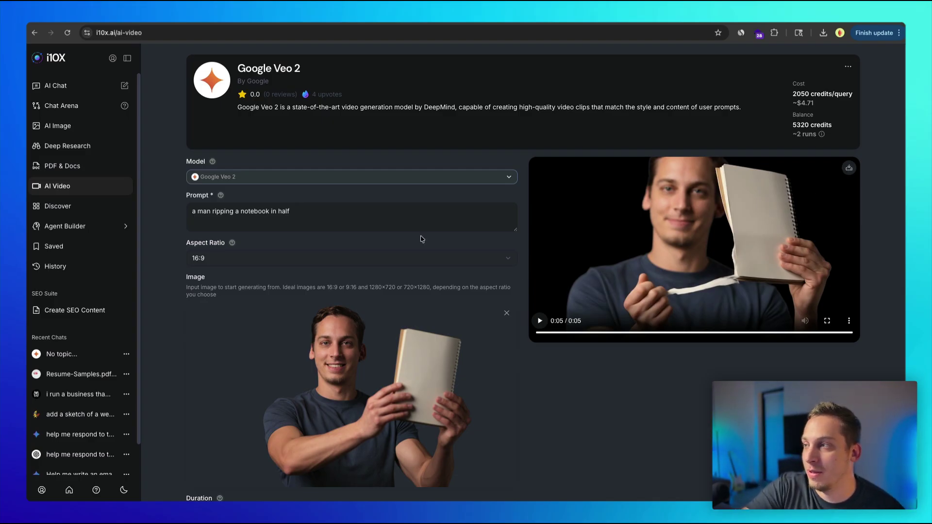
pyautogui.click(446, 265)
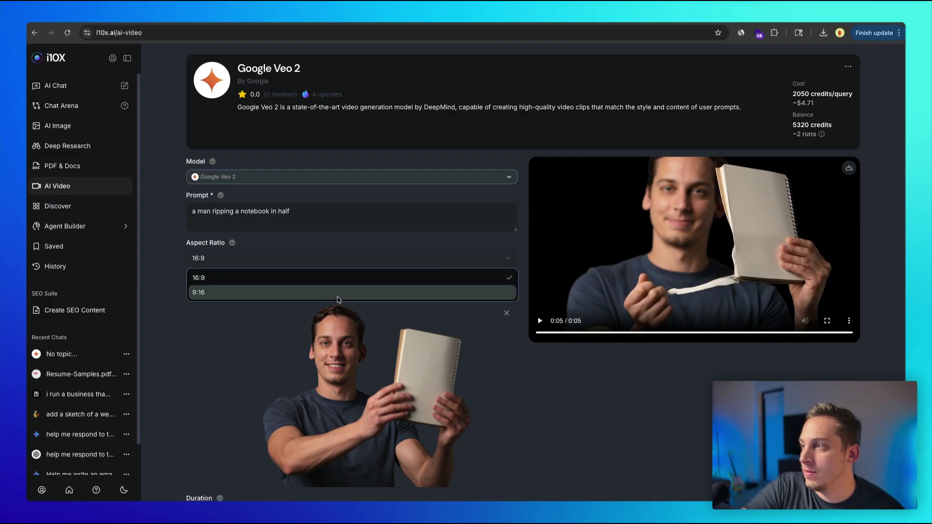
pyautogui.click(338, 295)
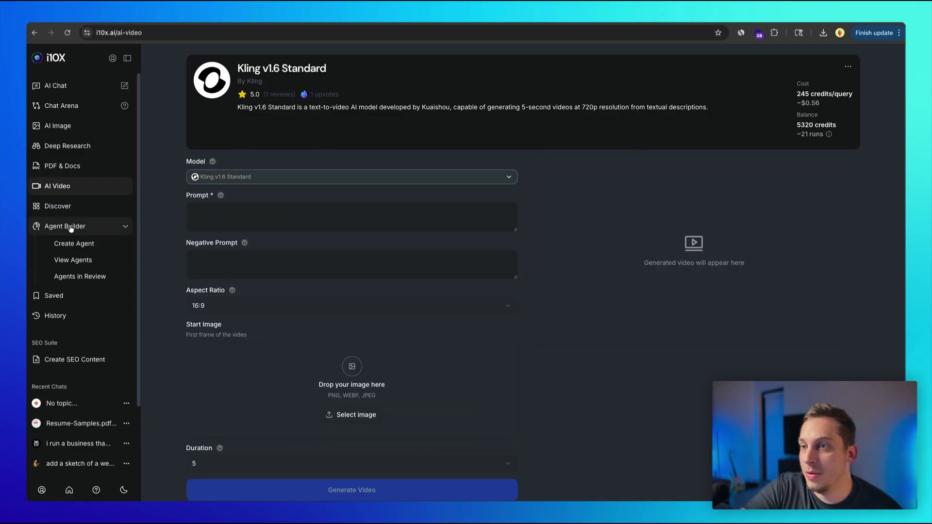
# From Agent Builder's agent list, start a new agent and browse LLMs like Claude 4.5 Sonnet.
pyautogui.click(54, 229)
pyautogui.click(54, 229)
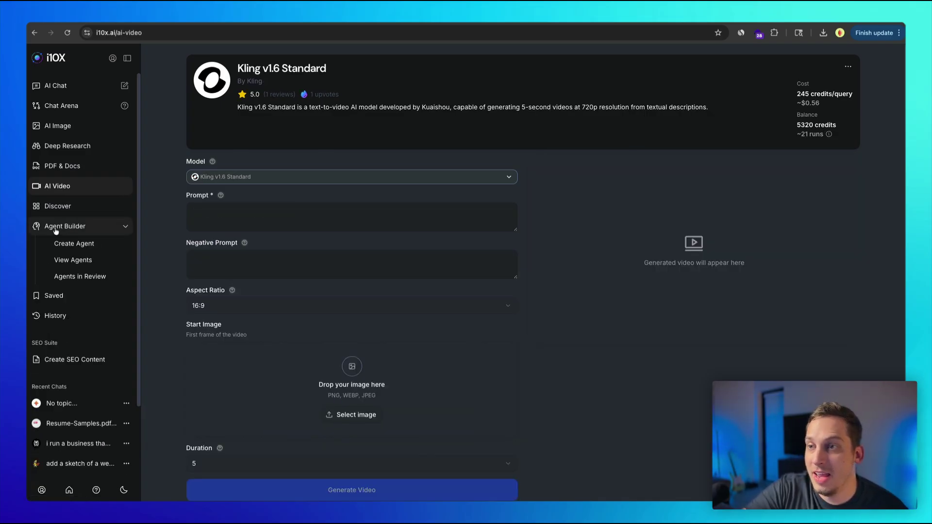
pyautogui.click(74, 266)
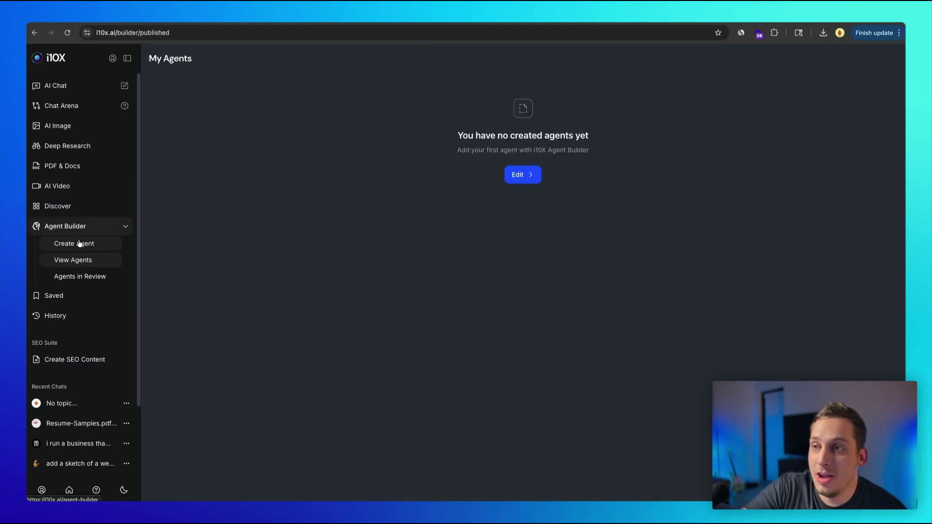
pyautogui.click(81, 243)
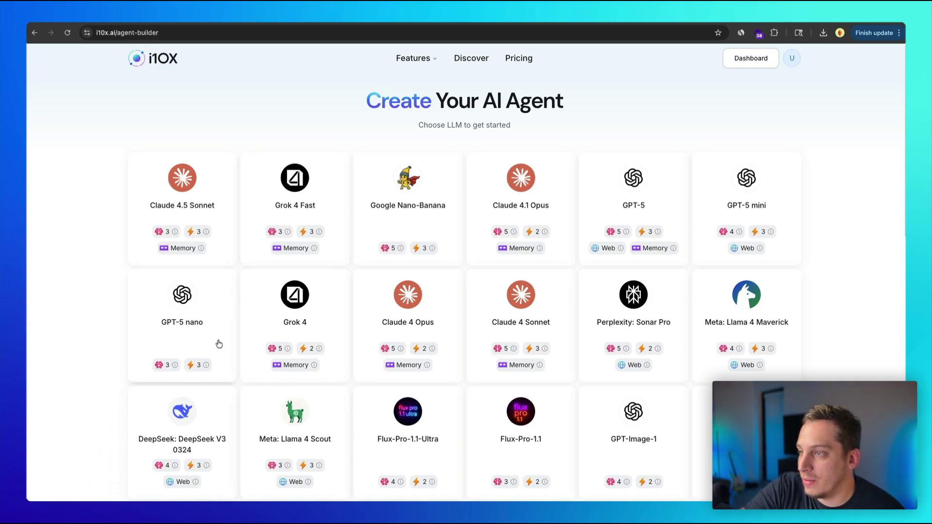
pyautogui.scroll(-3, 236, 389)
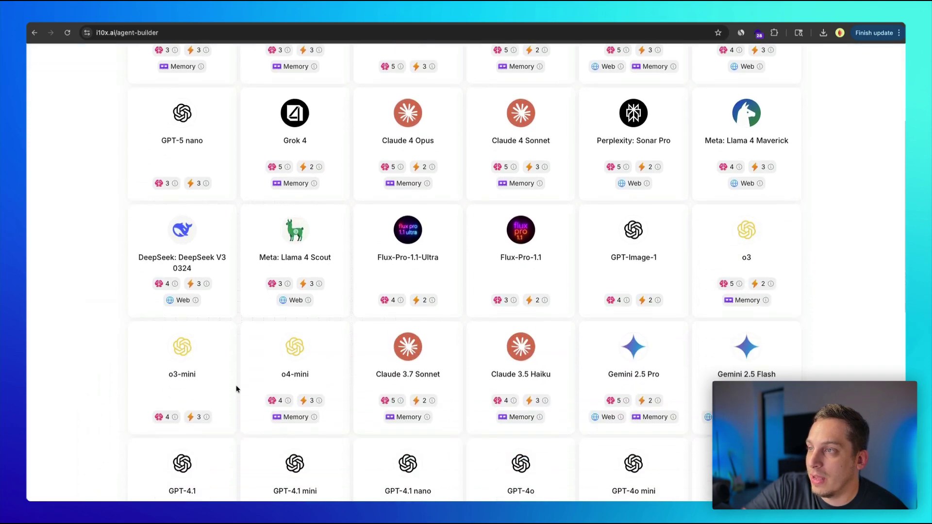
pyautogui.scroll(3, 238, 386)
pyautogui.scroll(-6, 381, 124)
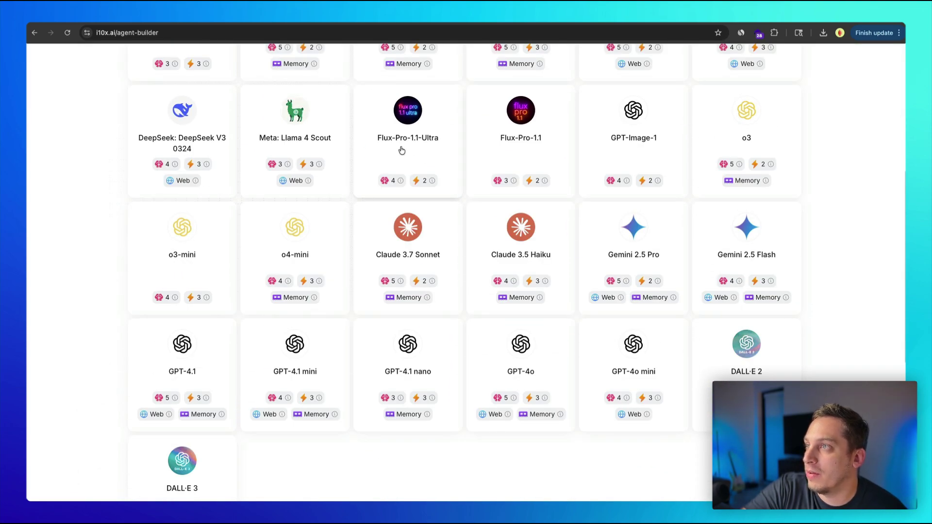
pyautogui.scroll(4, 402, 148)
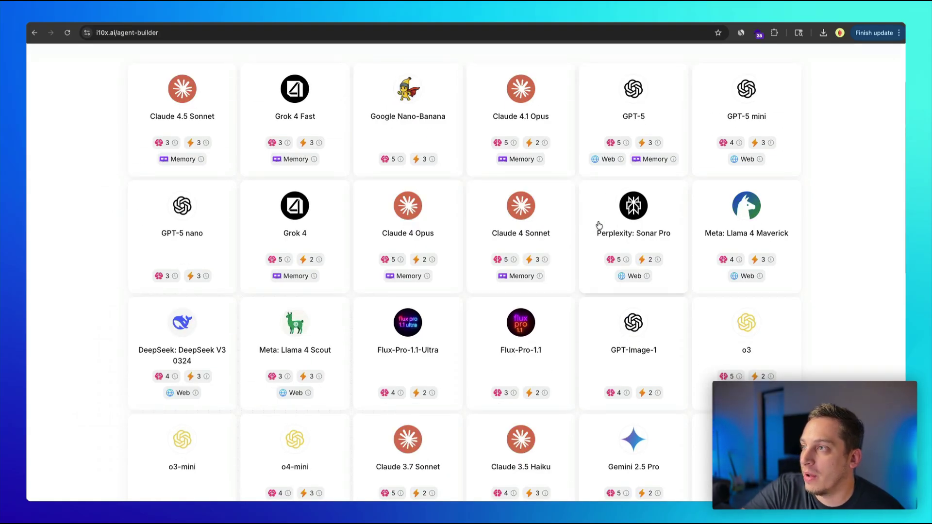
pyautogui.scroll(3, 437, 216)
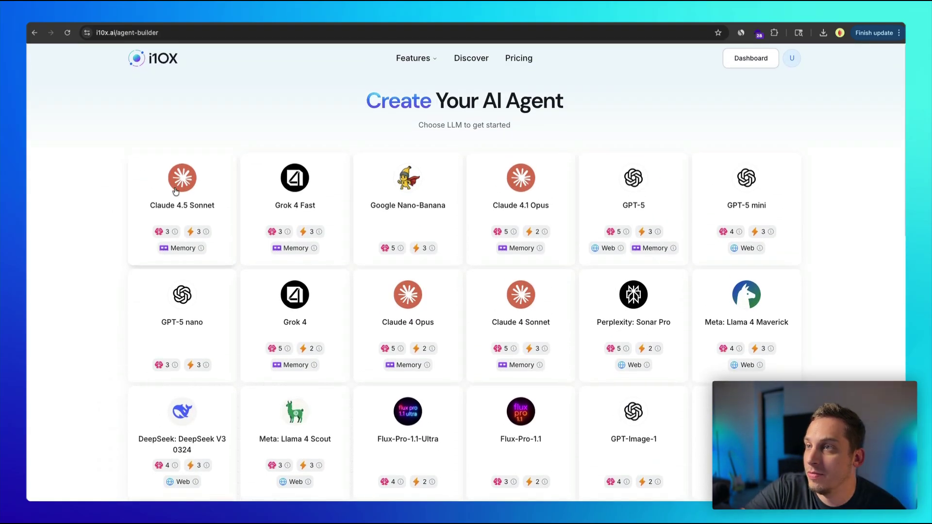
# Set up a Claude 4.5 Sonnet agent in the Documents category named Larry Document, with a description.
pyautogui.click(176, 191)
pyautogui.click(285, 142)
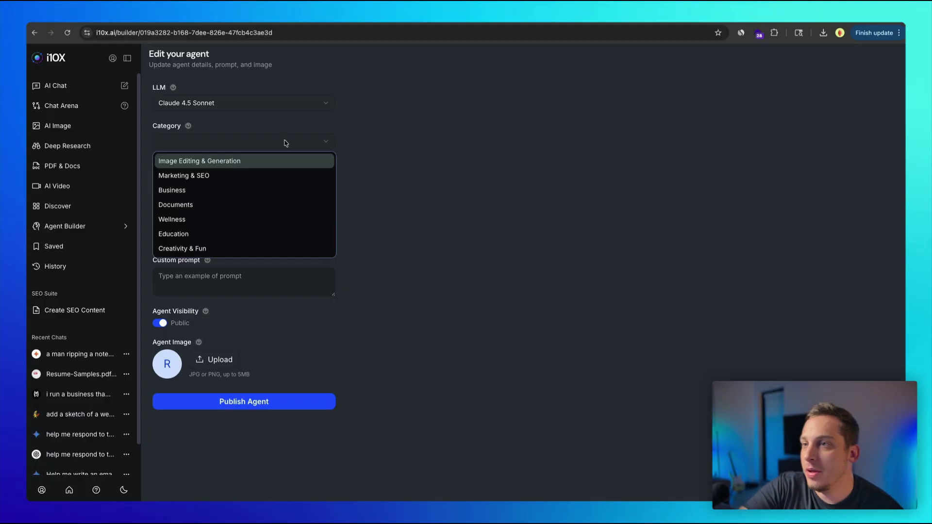
pyautogui.click(226, 210)
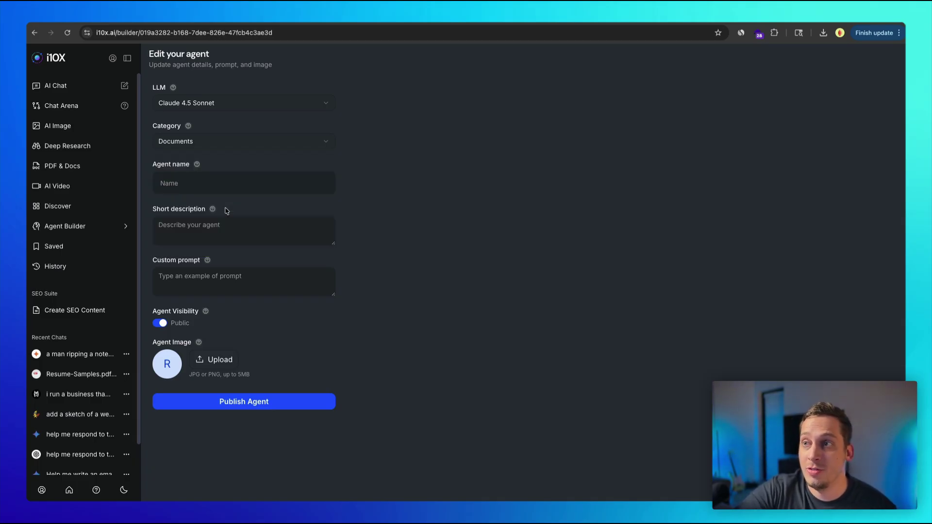
pyautogui.click(193, 186)
pyautogui.write('Larry')
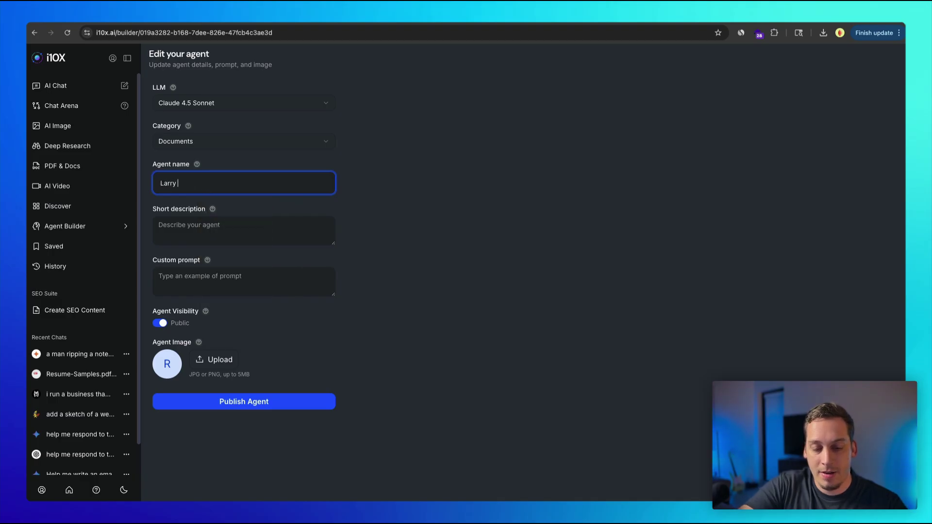
pyautogui.write('Document')
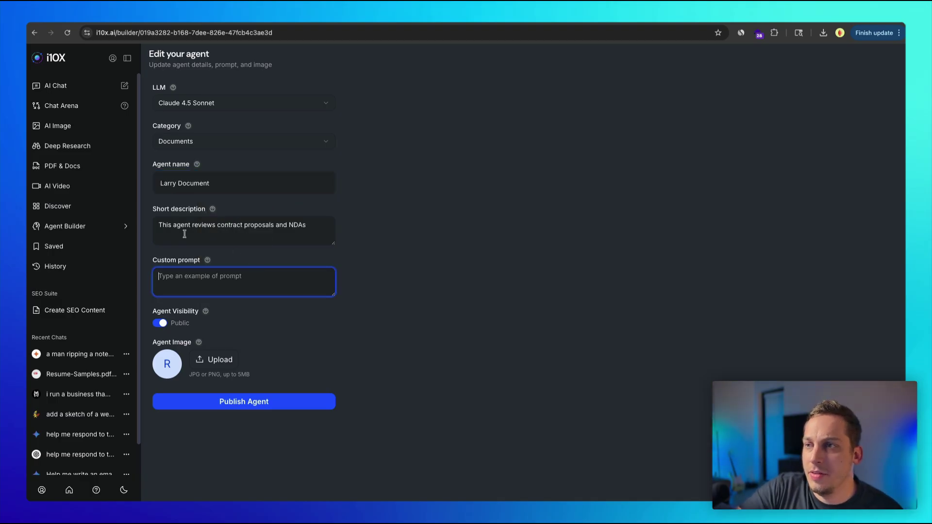
pyautogui.click(165, 231)
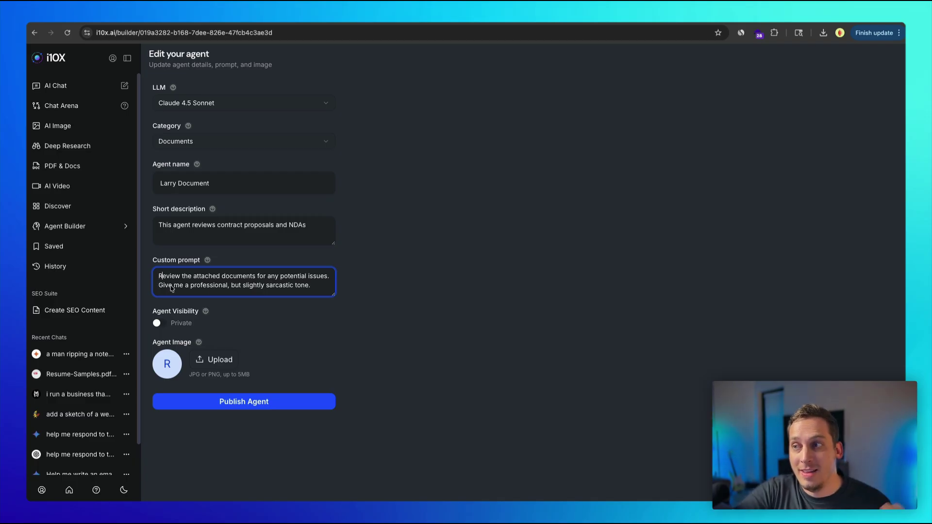
# Add an avatar image, publish the Larry Document agent, and open its chat.
pyautogui.hotkey('ctrl', 'End')
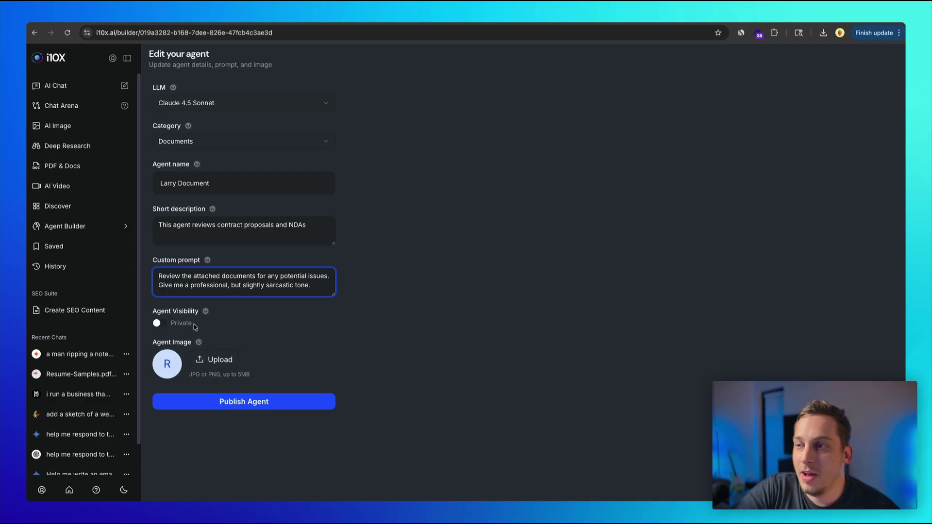
pyautogui.click(208, 403)
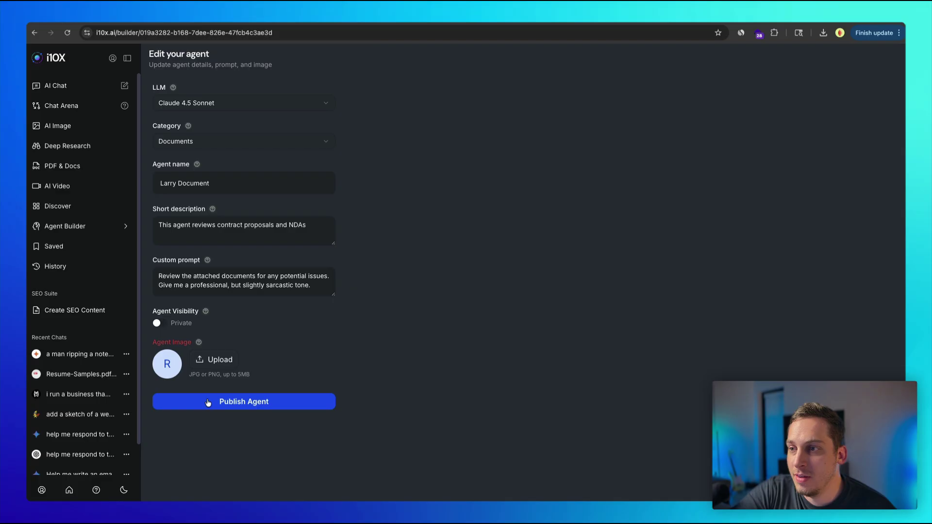
pyautogui.click(212, 360)
pyautogui.click(658, 350)
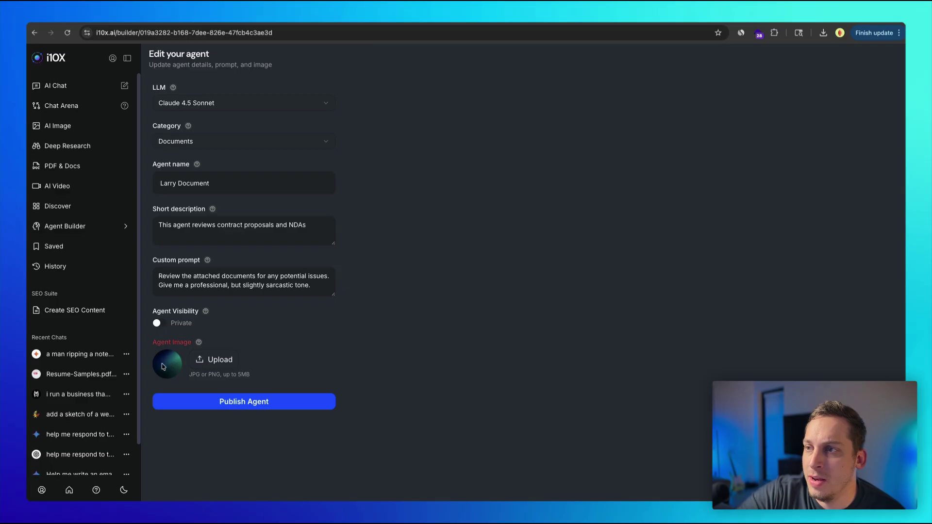
pyautogui.click(202, 403)
pyautogui.click(462, 104)
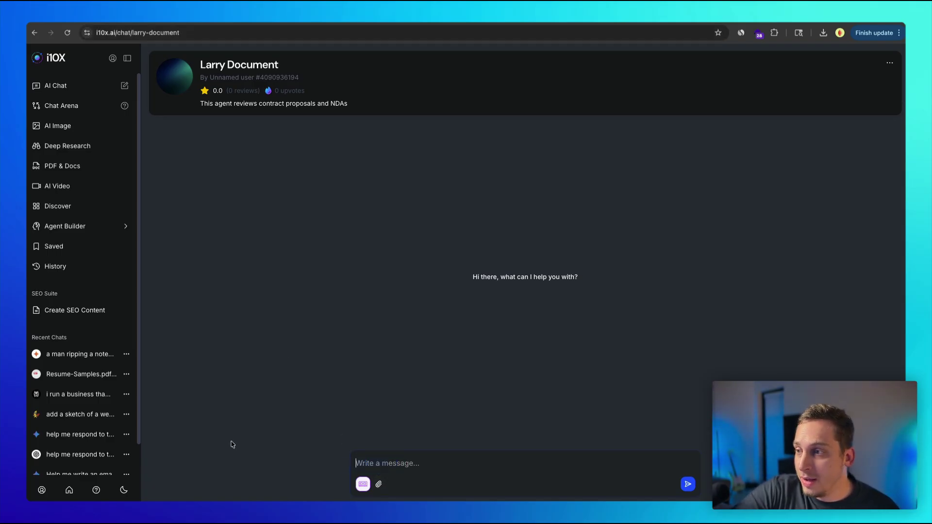
# Attach Resume-Samples.pdf and send it to Larry Document for a sarcastic review.
pyautogui.click(379, 484)
pyautogui.click(655, 350)
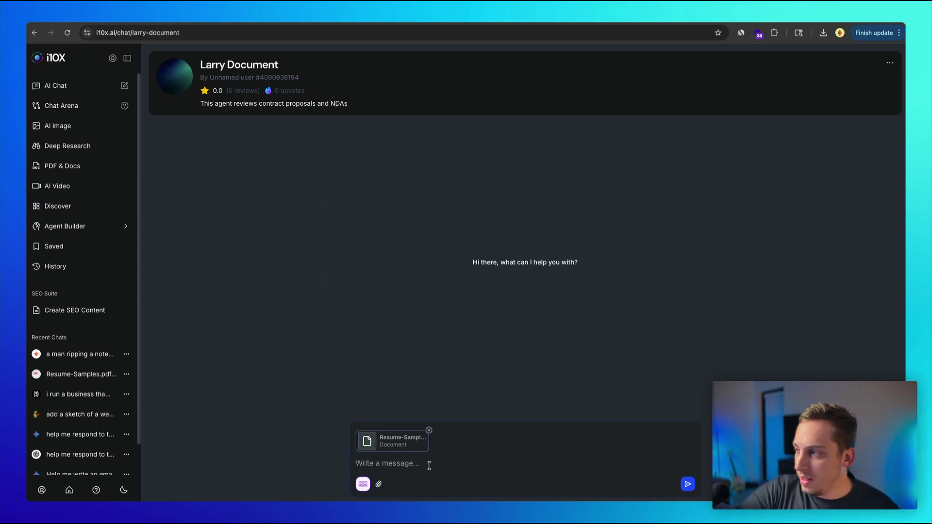
pyautogui.click(693, 484)
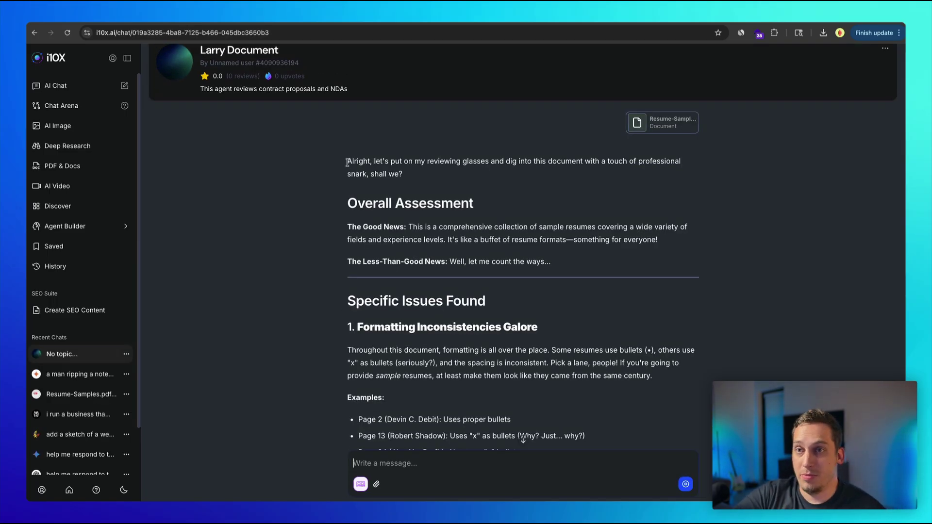
pyautogui.moveTo(347, 162); pyautogui.dragTo(487, 177)
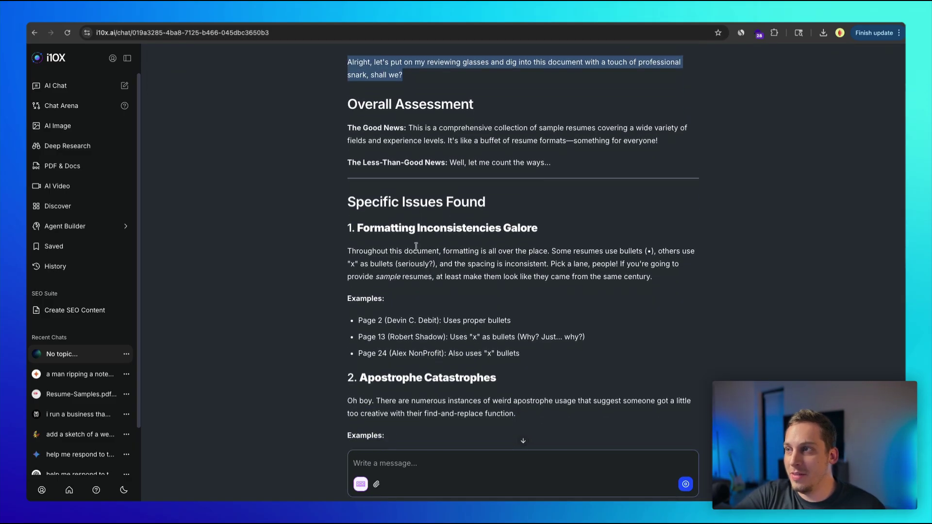
pyautogui.scroll(-1, 417, 246)
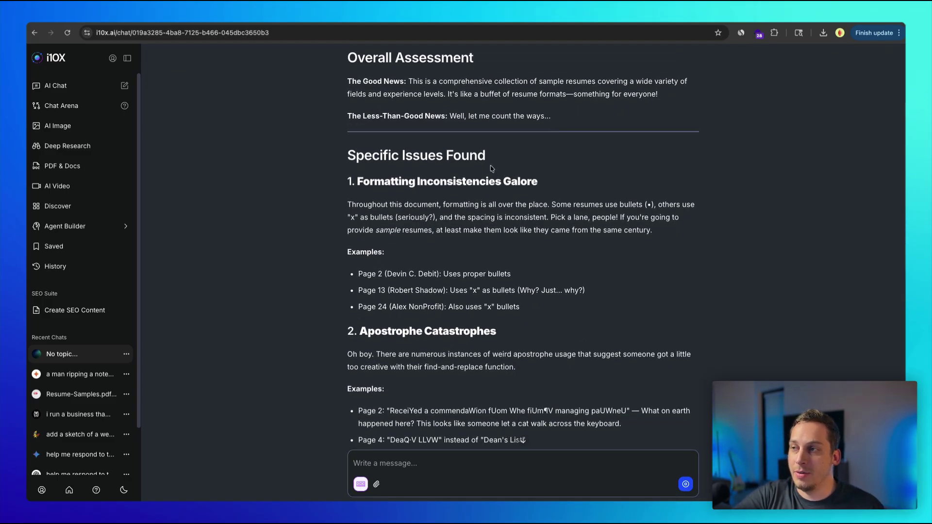
pyautogui.moveTo(490, 161); pyautogui.dragTo(322, 163)
pyautogui.click(353, 184)
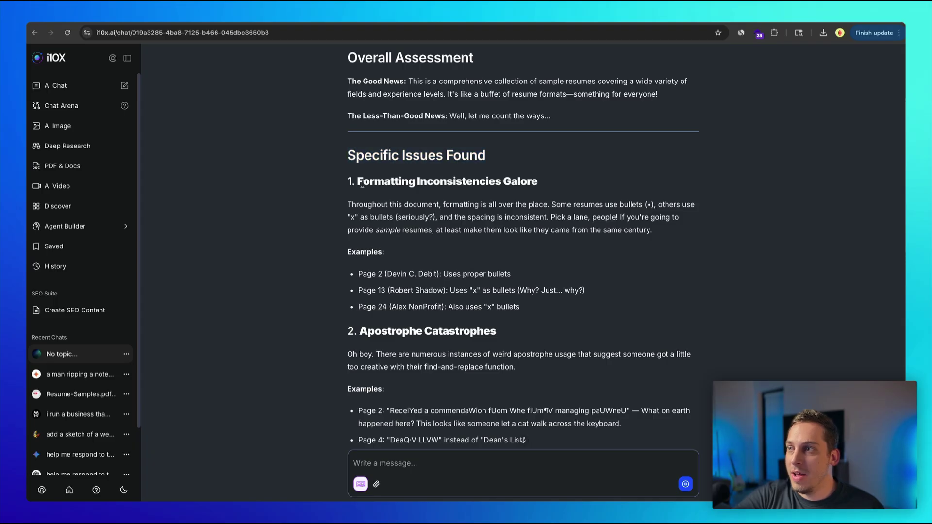
pyautogui.scroll(-7, 541, 188)
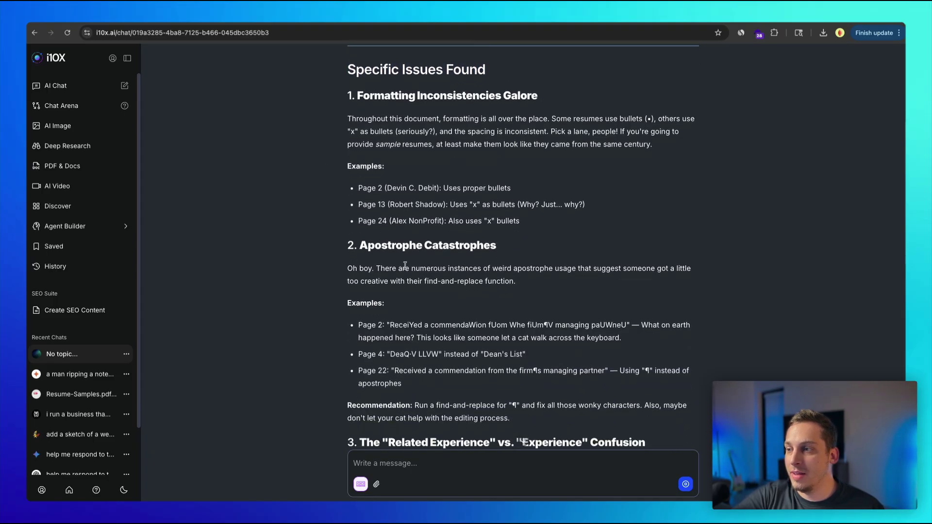
pyautogui.scroll(10, 381, 194)
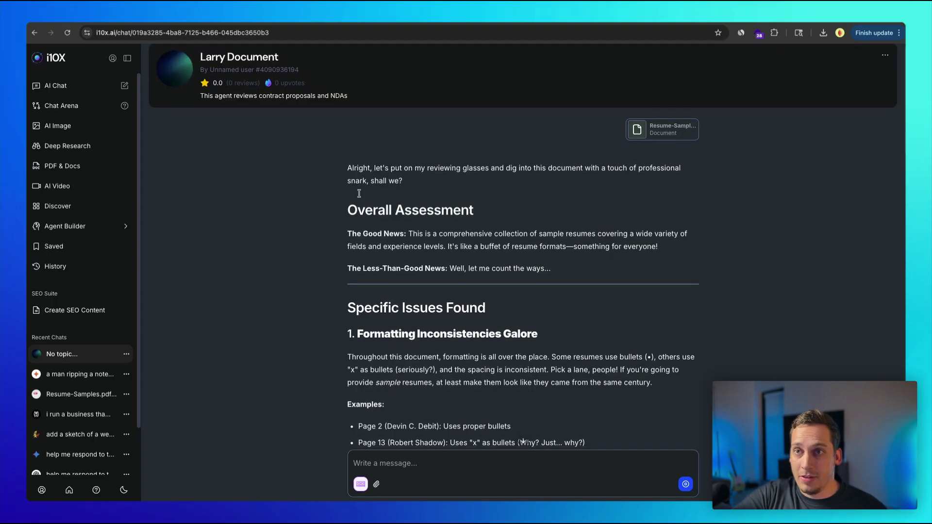
pyautogui.scroll(-1, 360, 193)
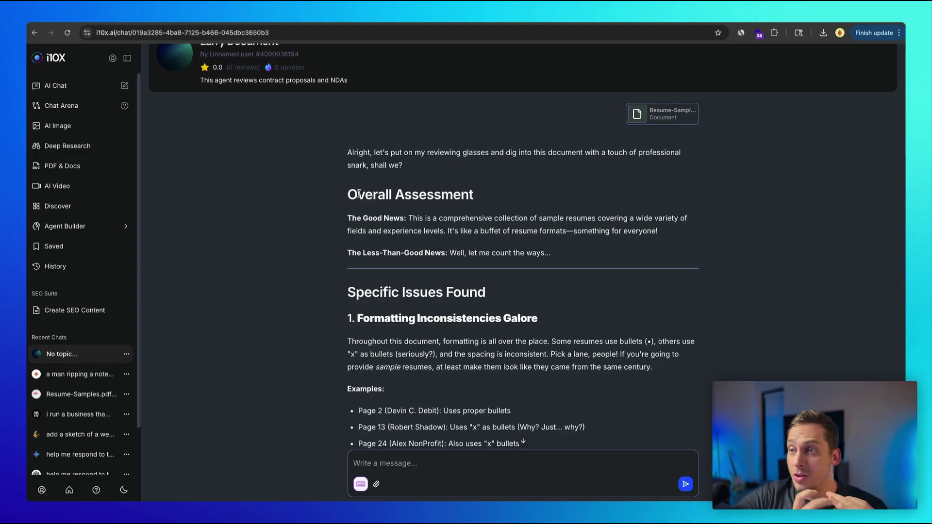
pyautogui.scroll(-5, 359, 193)
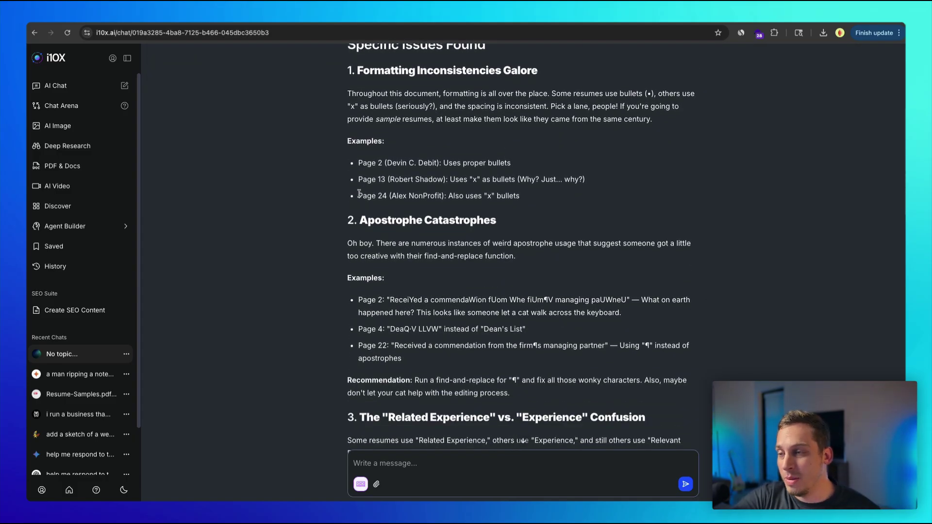
pyautogui.scroll(5, 359, 194)
pyautogui.scroll(5, 276, 140)
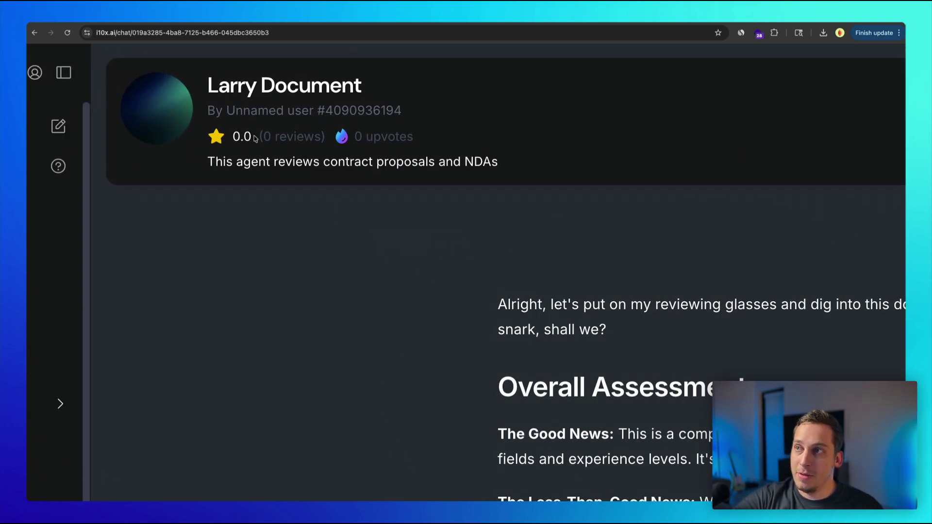
pyautogui.scroll(-5, 254, 139)
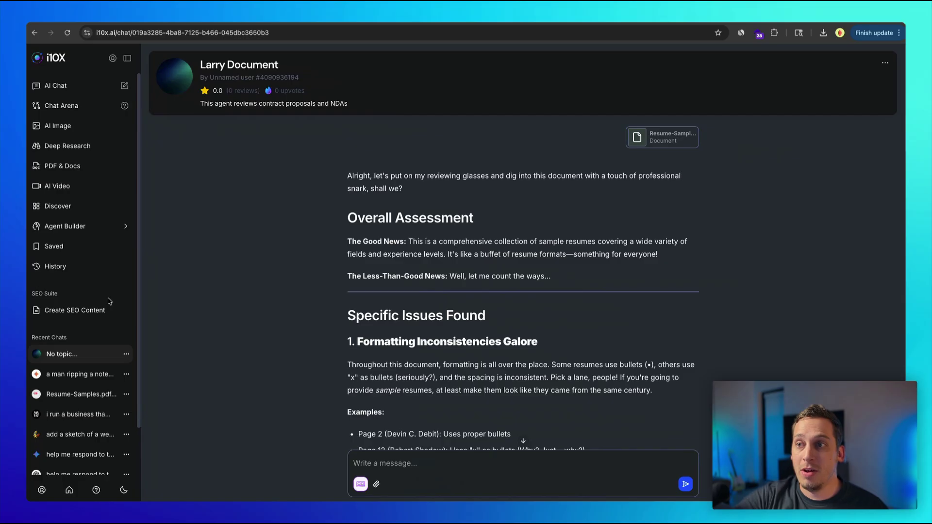
# Preview a new Google Nano-Banana agent form, then go to the Discover marketplace.
pyautogui.click(90, 232)
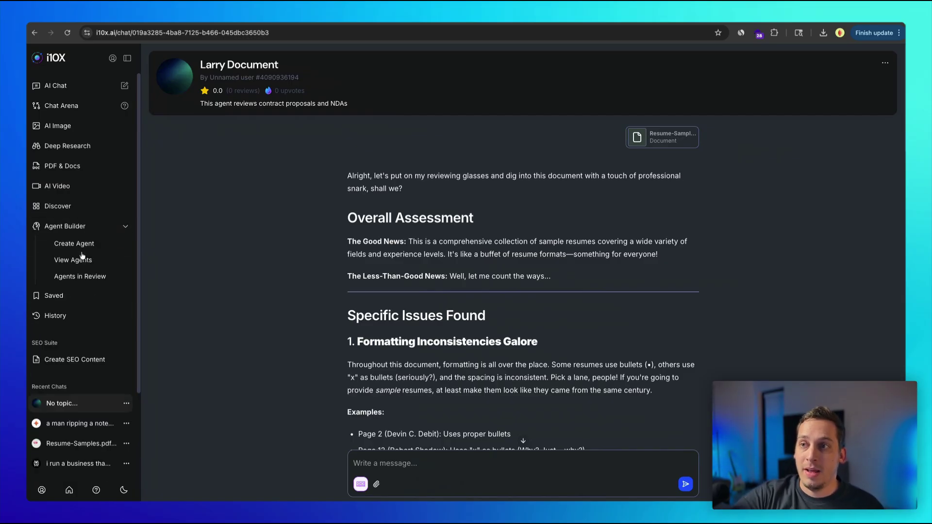
pyautogui.click(77, 245)
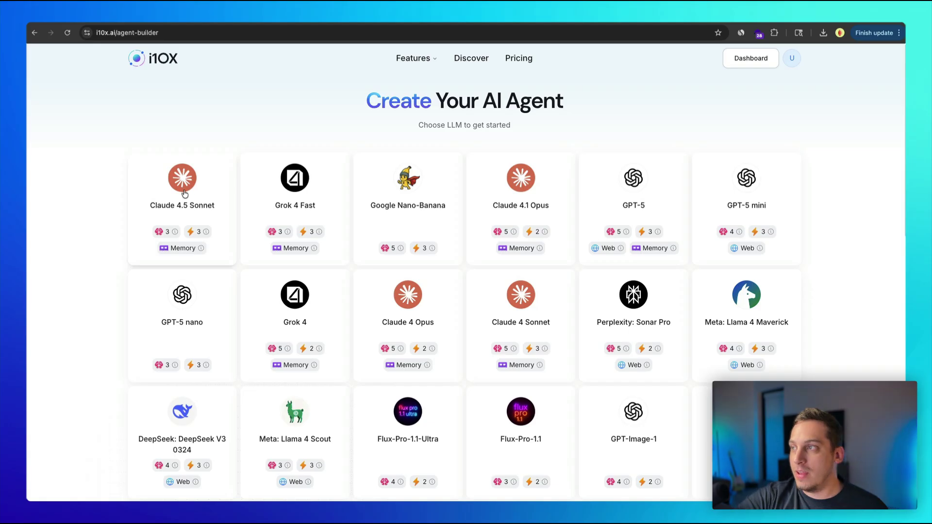
pyautogui.click(391, 205)
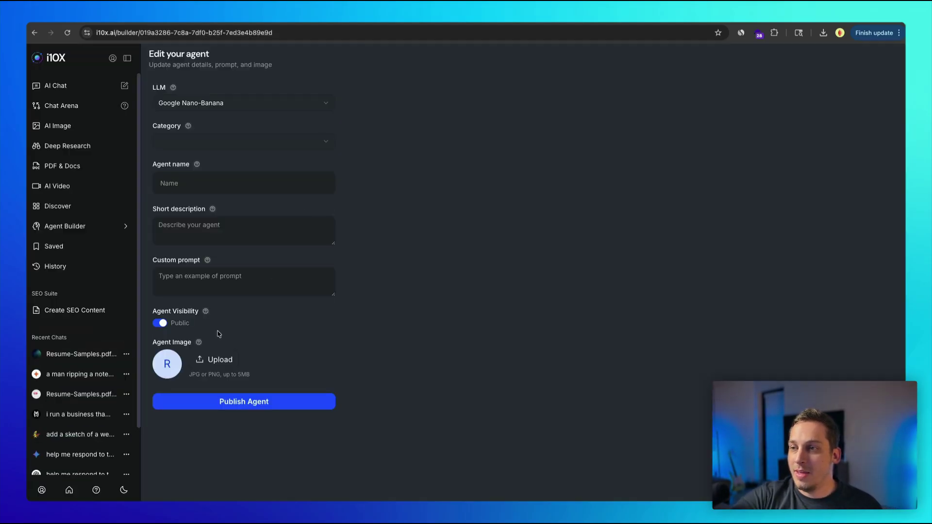
pyautogui.moveTo(208, 314)
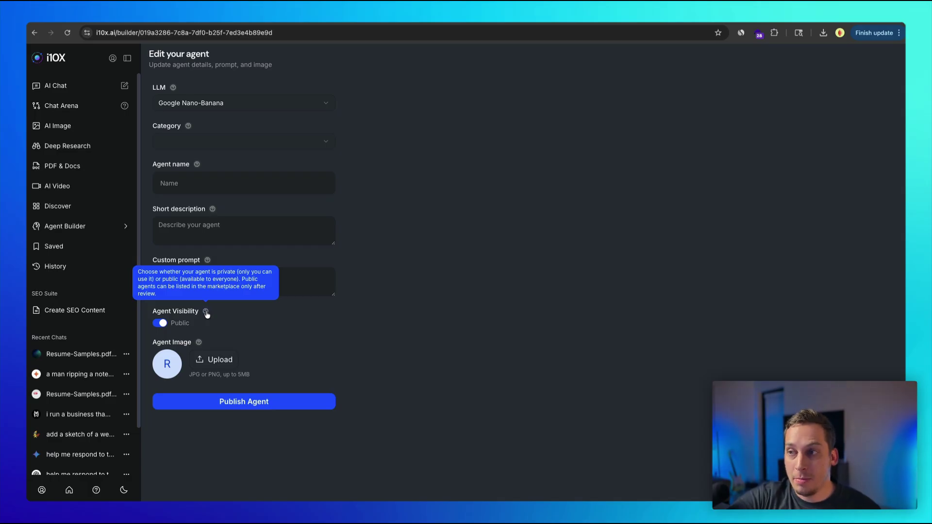
pyautogui.click(113, 207)
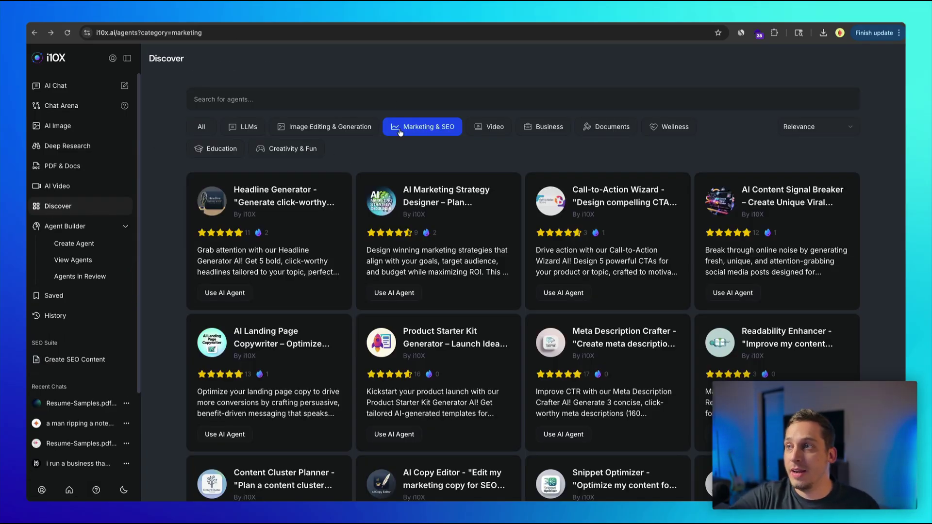
# Filter the marketplace to Business agents and open Global Tax Optimizer, checking its 4.9 rating.
pyautogui.click(545, 126)
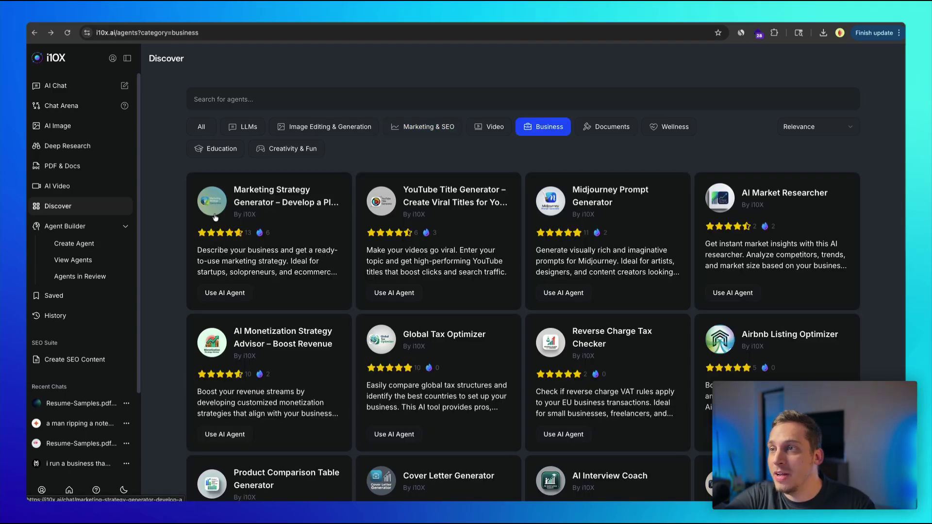
pyautogui.scroll(5, 214, 216)
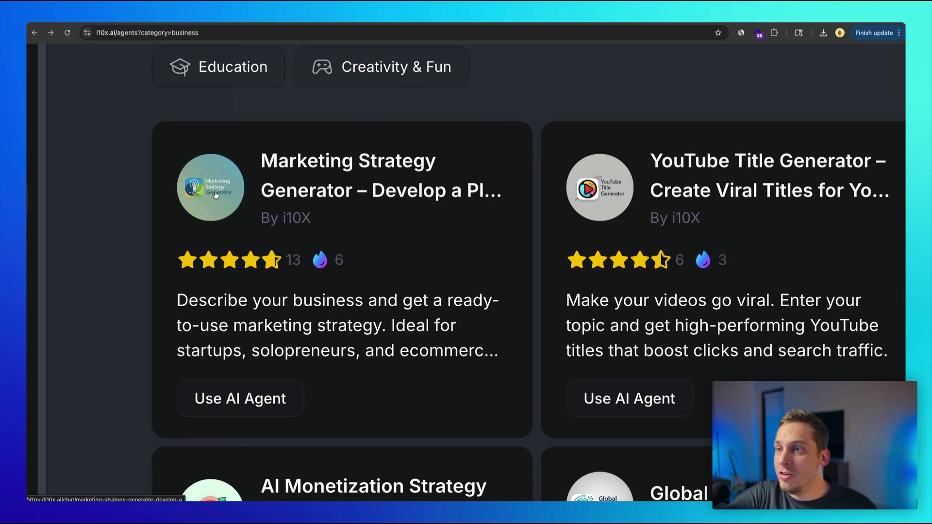
pyautogui.scroll(-2, 216, 199)
pyautogui.scroll(-3, 218, 202)
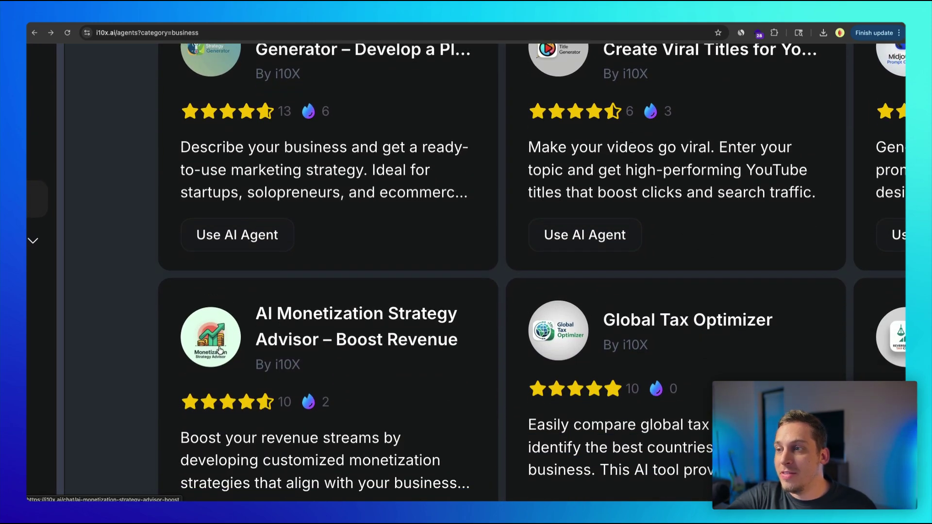
pyautogui.scroll(-5, 257, 338)
pyautogui.scroll(1, 353, 287)
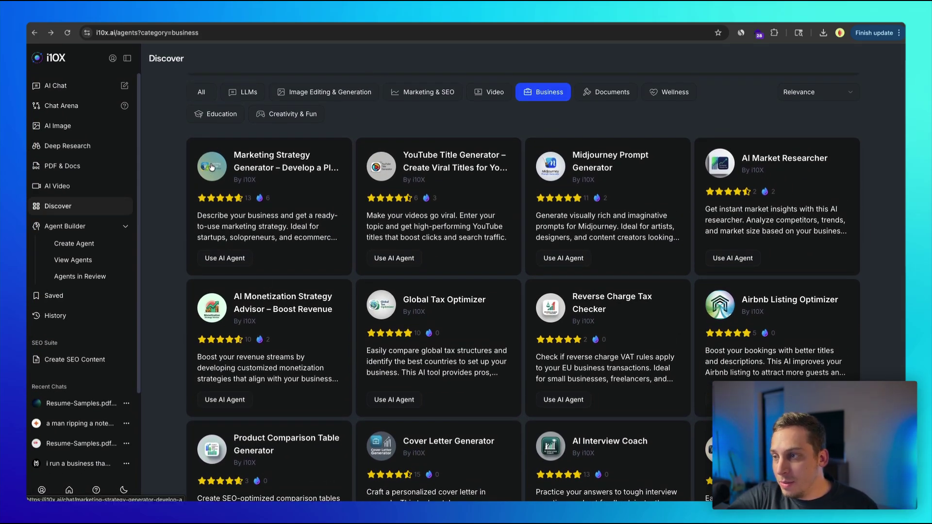
pyautogui.scroll(-2, 382, 383)
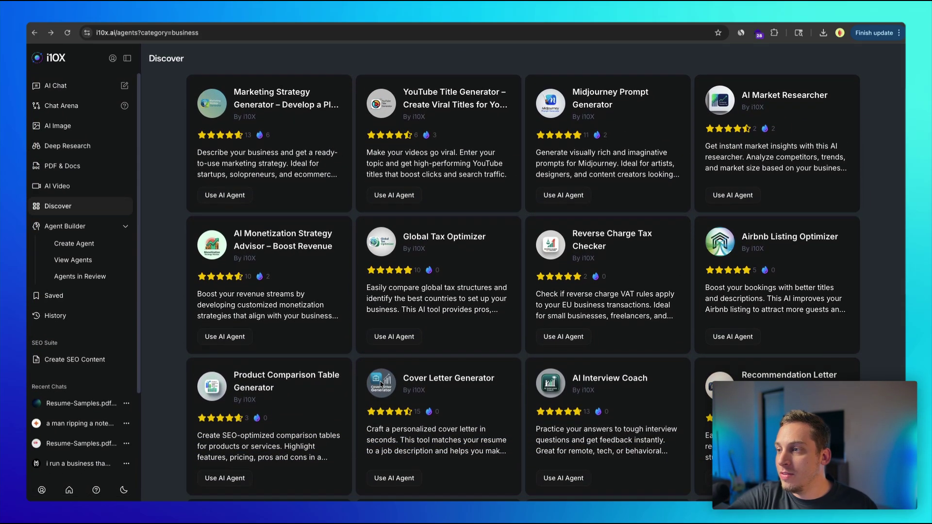
pyautogui.scroll(2, 360, 362)
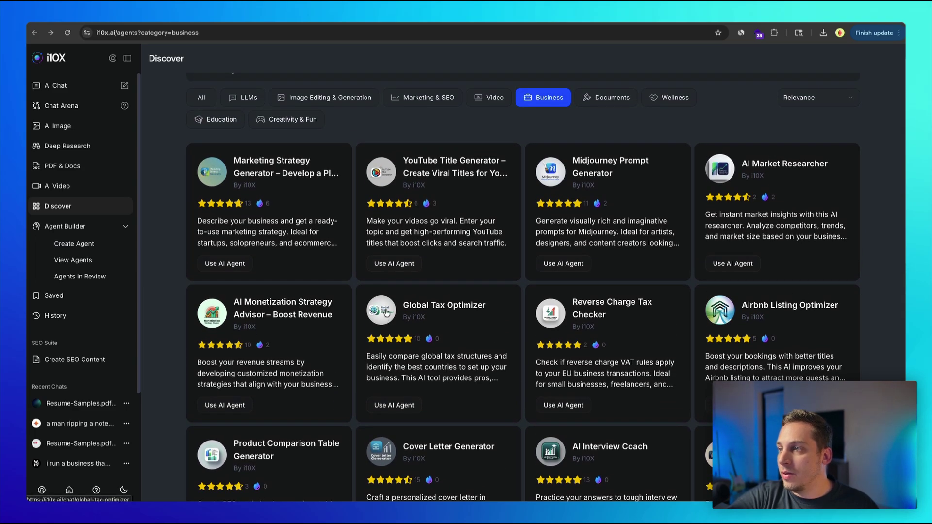
pyautogui.click(385, 314)
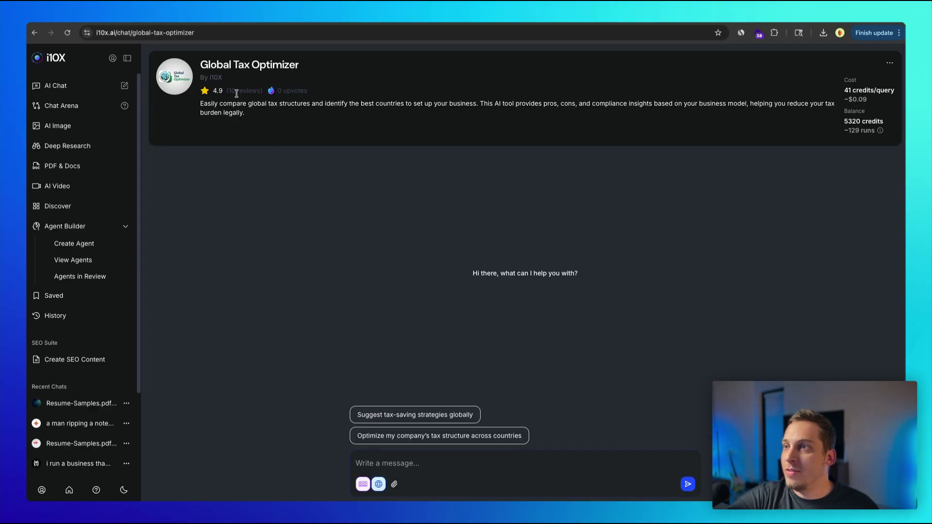
pyautogui.moveTo(215, 91); pyautogui.dragTo(223, 93)
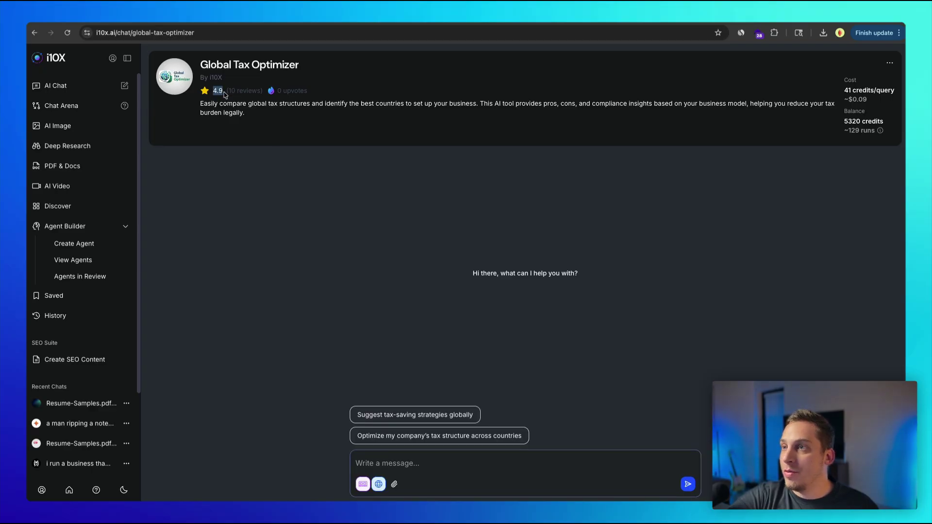
pyautogui.click(236, 122)
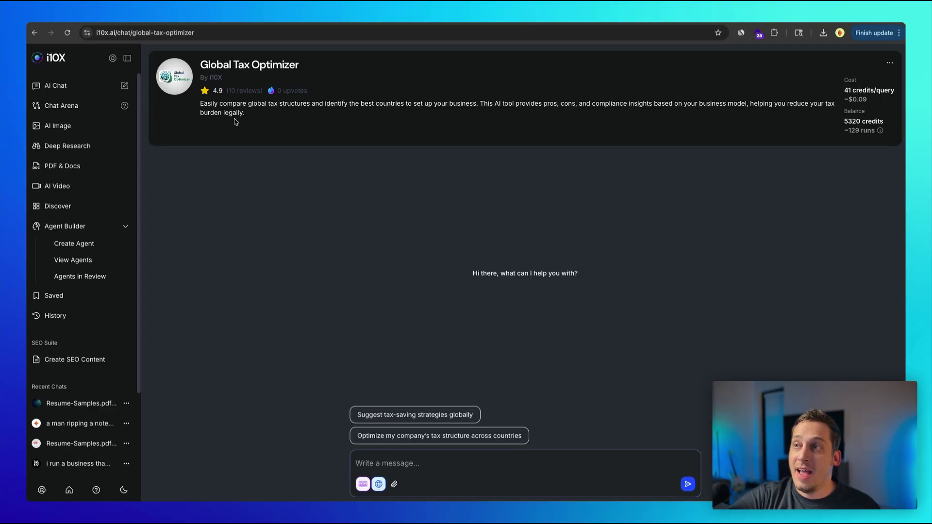
# Go to My Agents under Agent Builder to see the published Larry Document agent.
pyautogui.moveTo(200, 104); pyautogui.dragTo(428, 104)
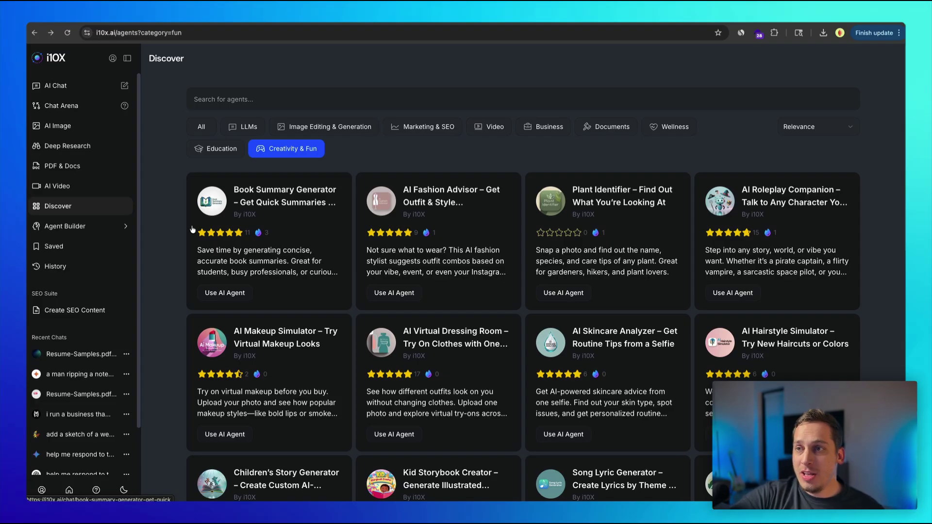
pyautogui.click(107, 233)
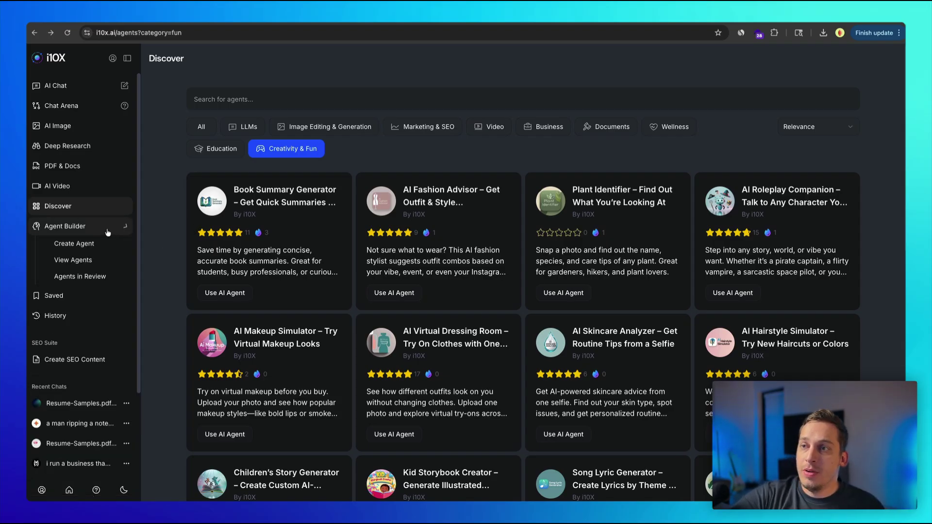
pyautogui.click(90, 265)
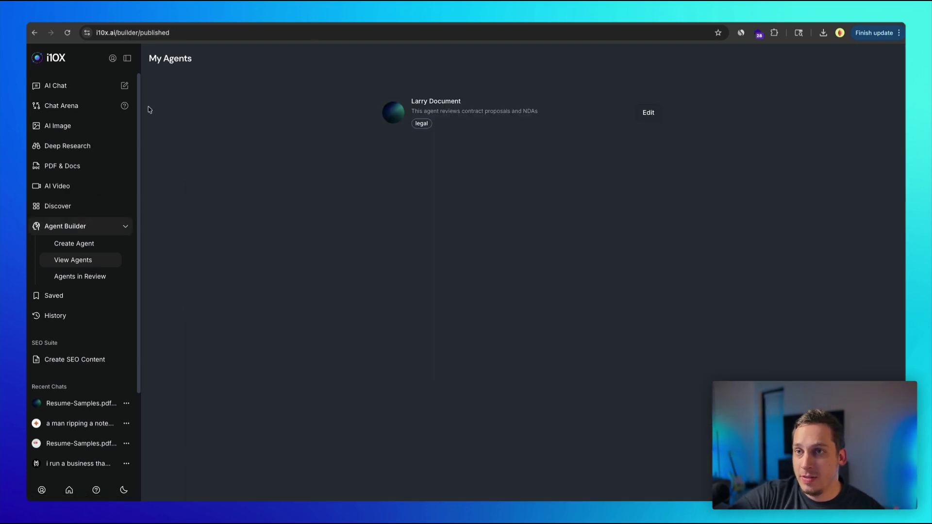